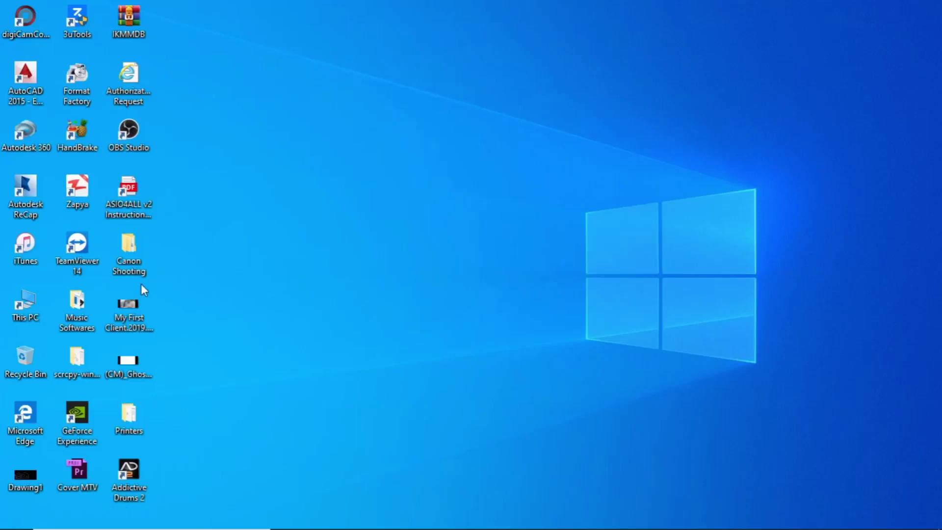
Open the XLN.Audio.Addictive.Drums.2.2.0.7-R2R [helg420] folder on the UsbStorage (F:) drive
{"action": "mouse_move", "coordinate": [74, 355]}
{"action": "mouse_move", "coordinate": [343, 528]}
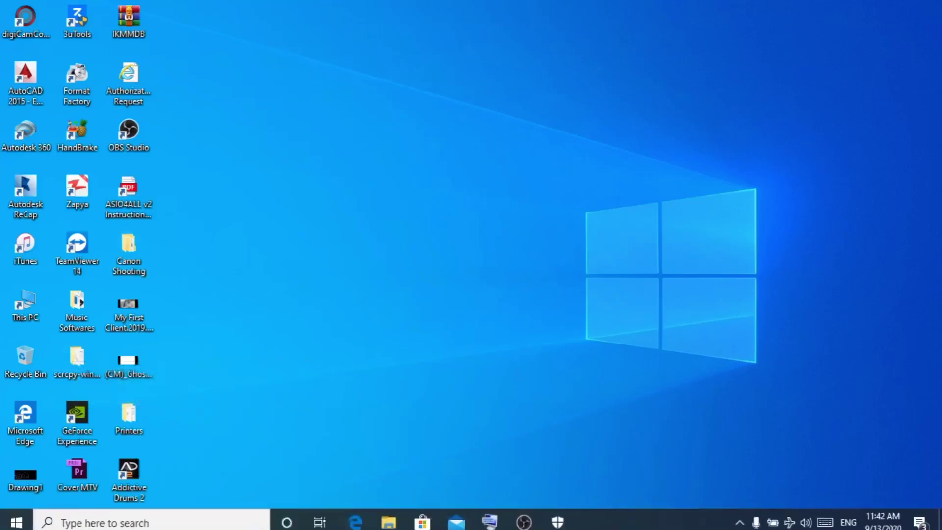
{"action": "left_click", "coordinate": [388, 517]}
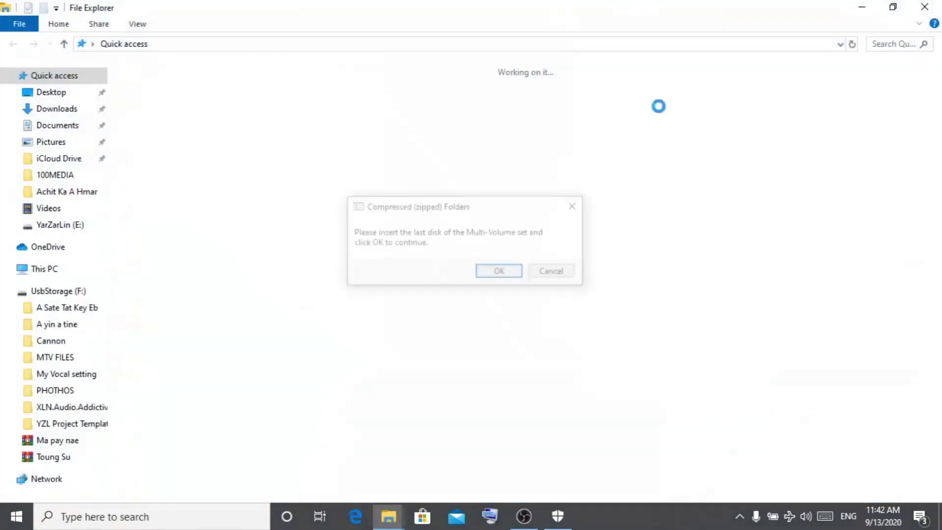
{"action": "left_click", "coordinate": [575, 206]}
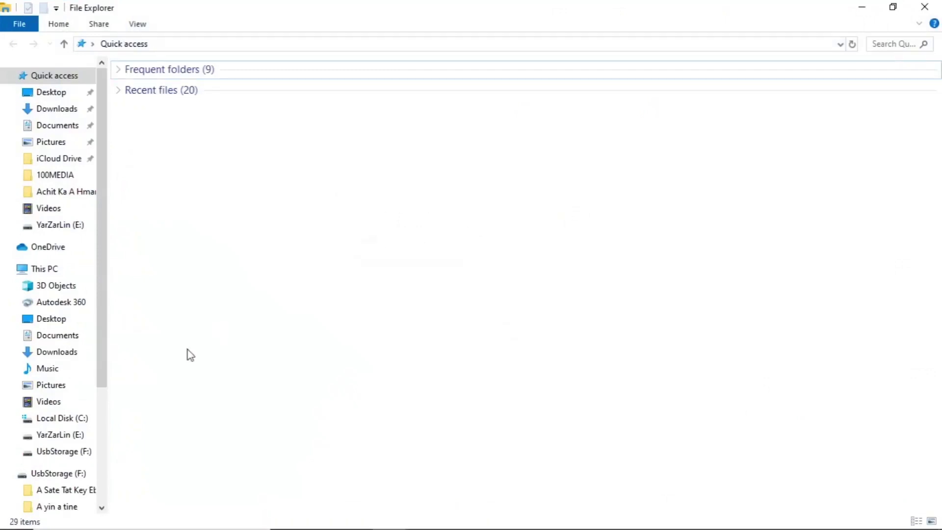
{"action": "left_click", "coordinate": [57, 269]}
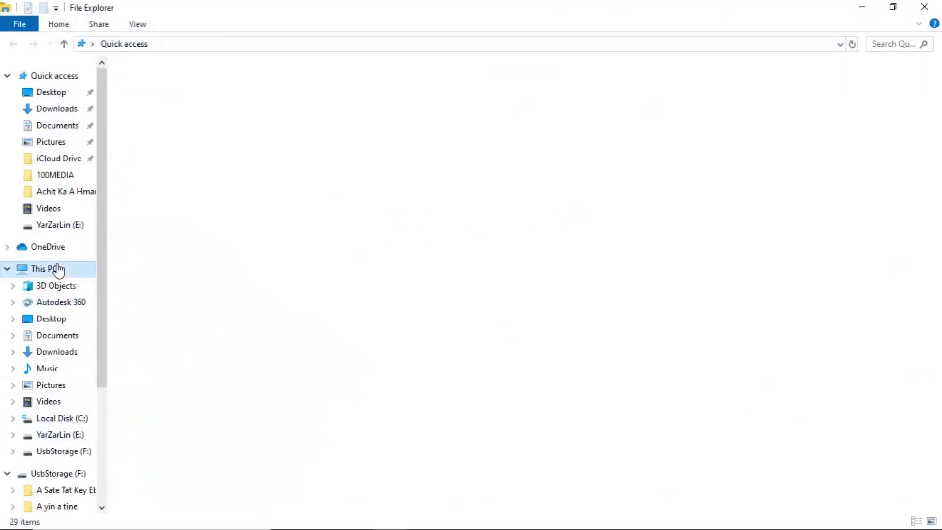
{"action": "left_click", "coordinate": [282, 216]}
{"action": "double_click", "coordinate": [282, 216]}
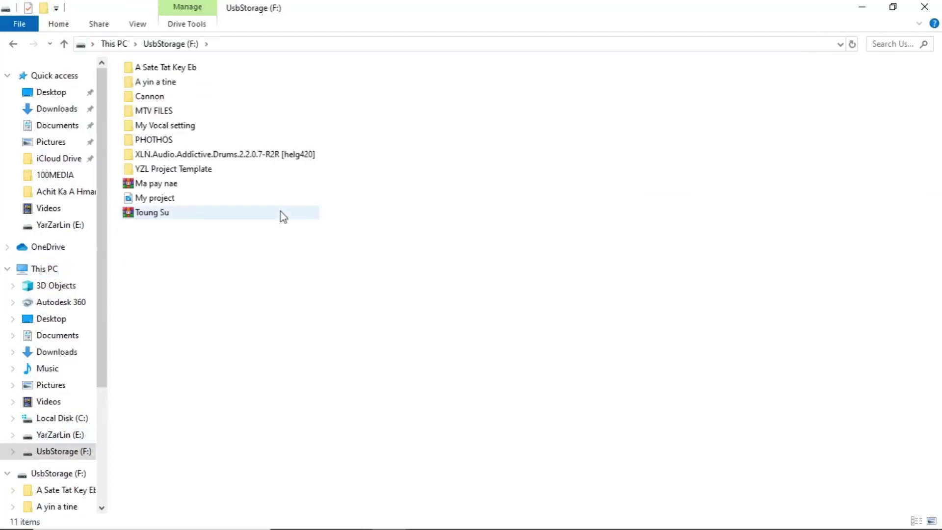
{"action": "double_click", "coordinate": [240, 155]}
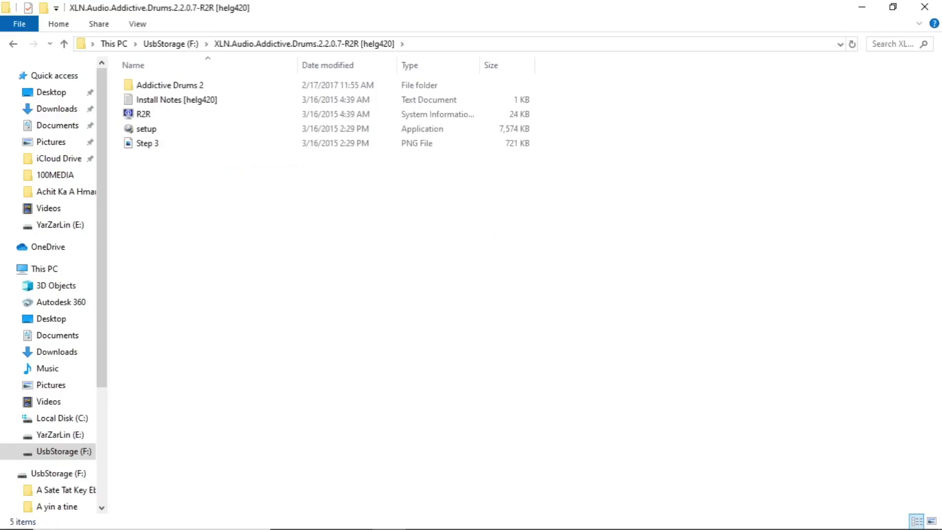
Turn off real-time protection, cloud-delivered protection and automatic sample submission in Windows Security's virus and threat protection settings, and minimize it
{"action": "left_click", "coordinate": [739, 516]}
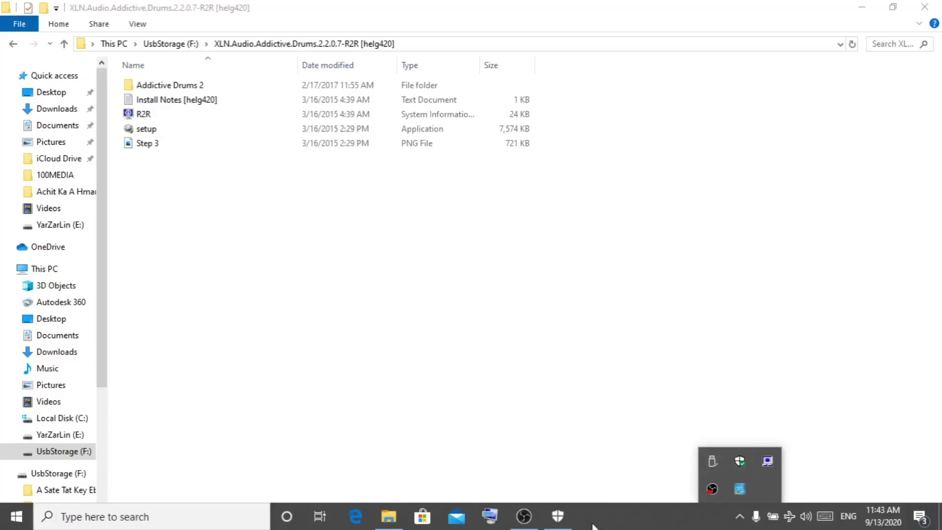
{"action": "left_click", "coordinate": [740, 460]}
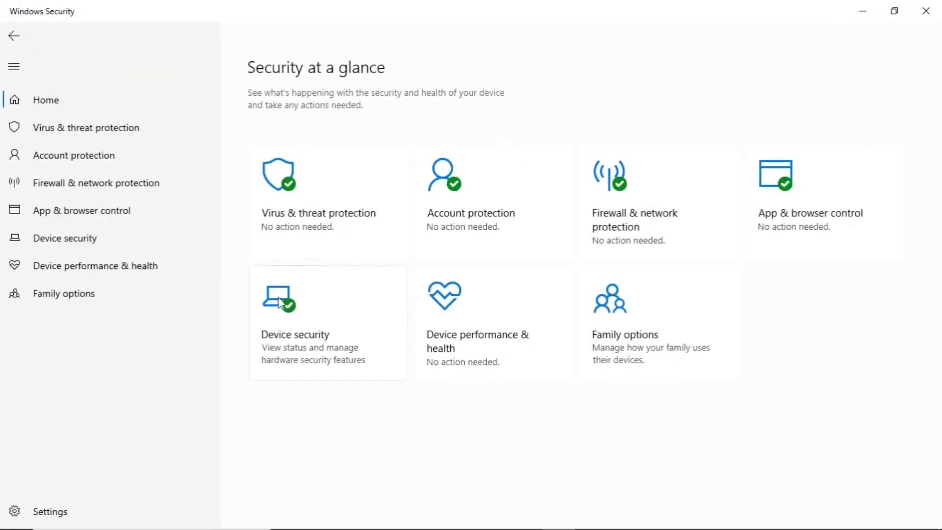
{"action": "left_click", "coordinate": [114, 127]}
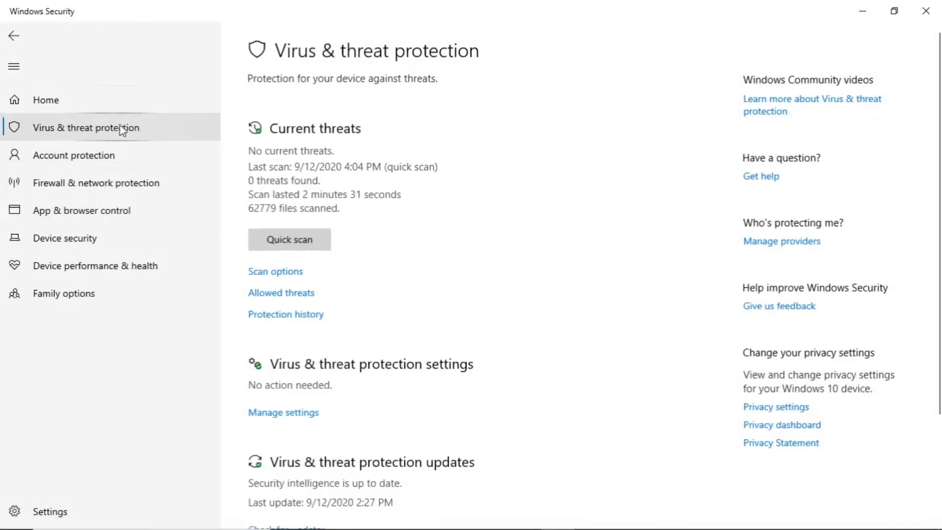
{"action": "left_click", "coordinate": [285, 413]}
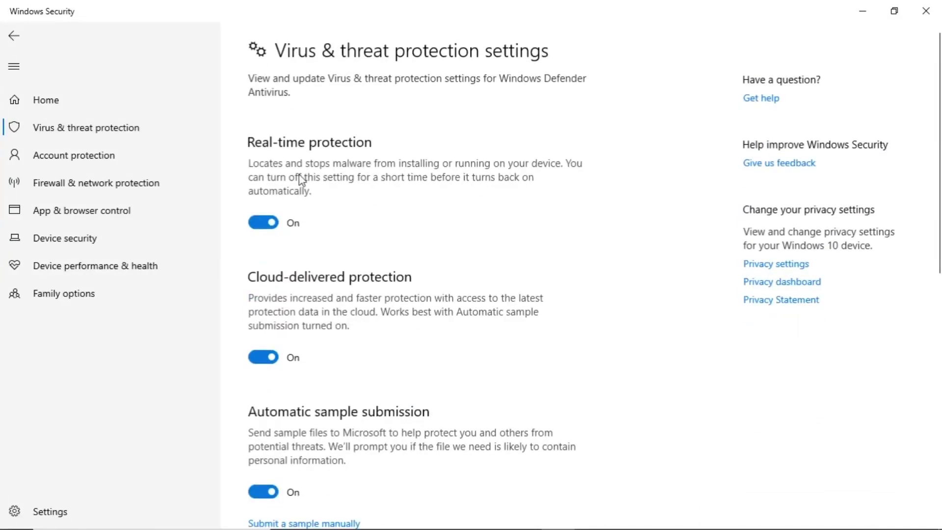
{"action": "left_click", "coordinate": [270, 223]}
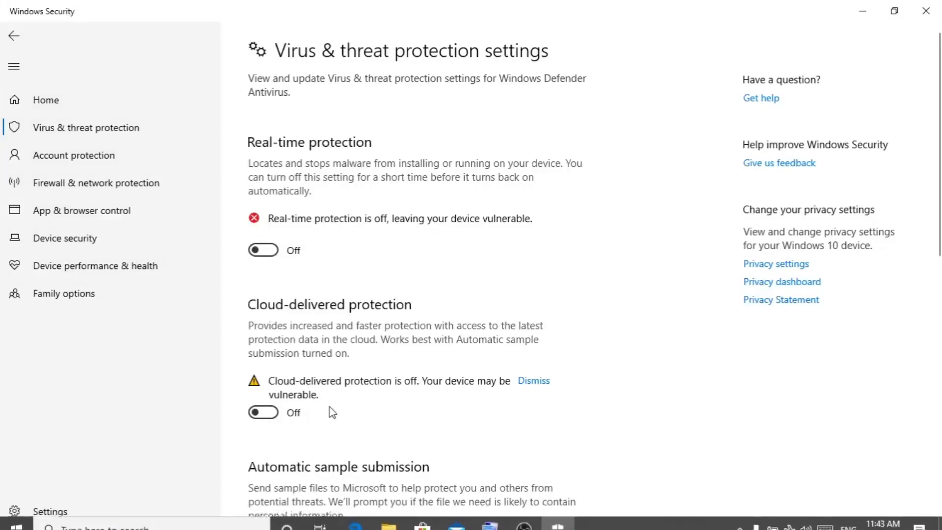
{"action": "scroll", "coordinate": [329, 412], "scroll_direction": "down", "scroll_amount": 1}
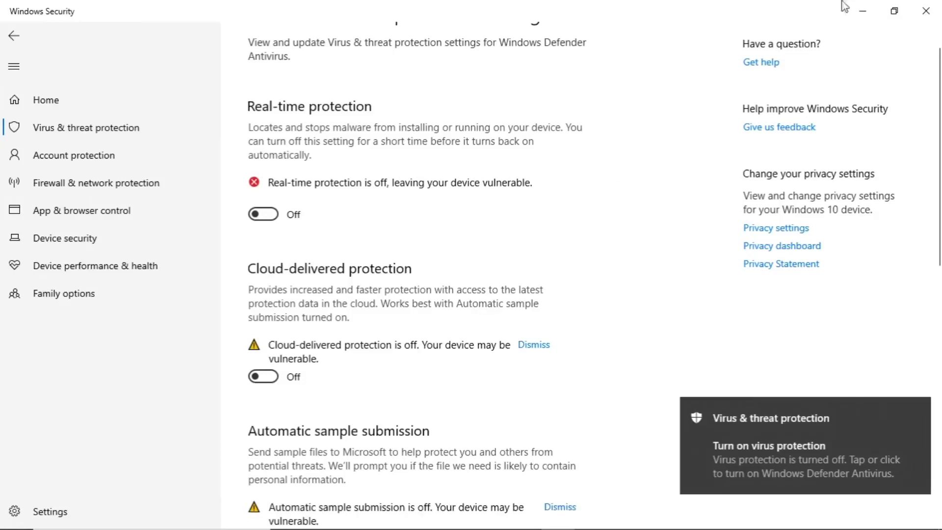
{"action": "left_click", "coordinate": [862, 9]}
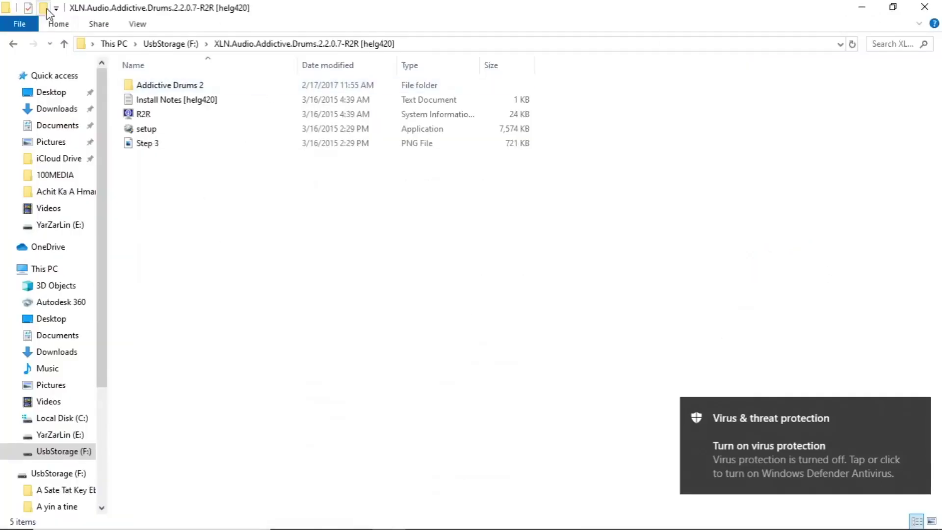
Copy the XLN.Audio.Addictive.Drums.2.2.0.7-R2R [helg420] folder from UsbStorage (F:) to the root of drive E:
{"action": "left_click", "coordinate": [64, 44]}
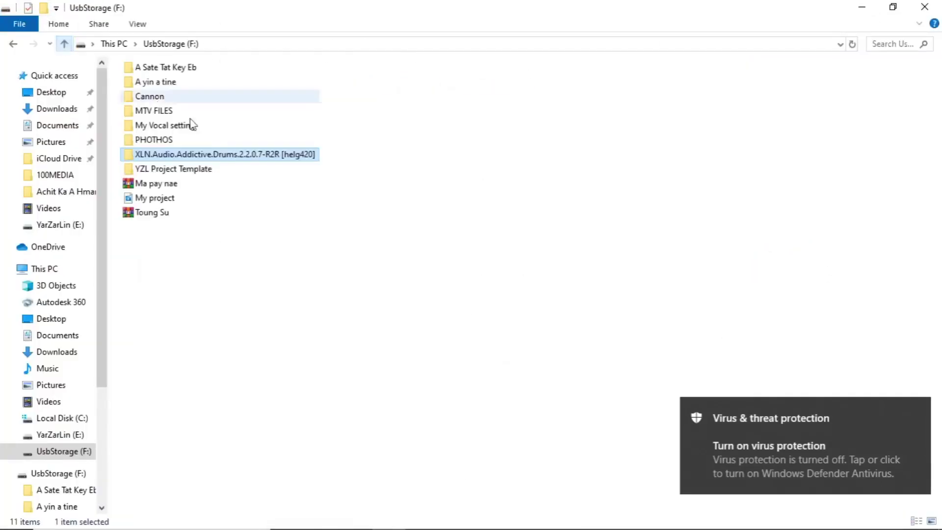
{"action": "right_click", "coordinate": [200, 155]}
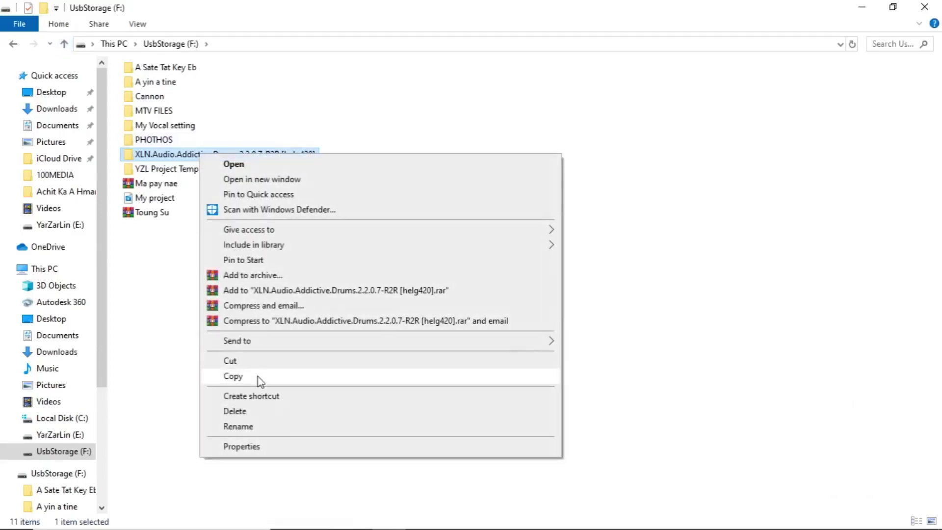
{"action": "left_click", "coordinate": [258, 379]}
{"action": "left_click_drag", "start_coordinate": [512, 6], "coordinate": [751, 90]}
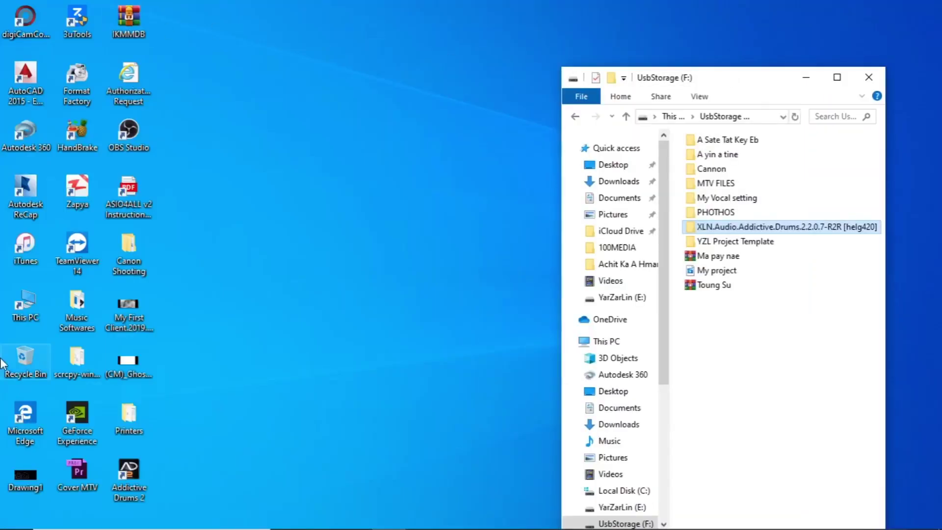
{"action": "left_click", "coordinate": [44, 305]}
{"action": "double_click", "coordinate": [44, 304]}
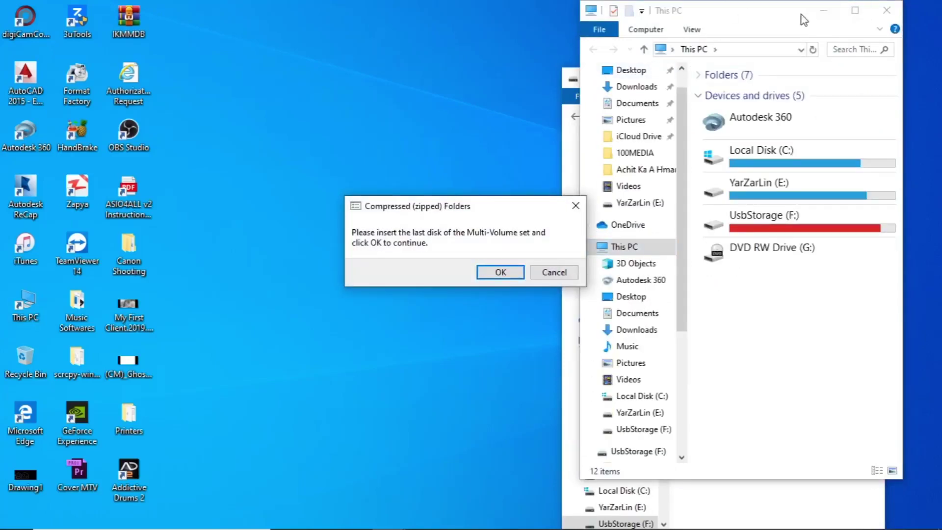
{"action": "left_click_drag", "start_coordinate": [790, 15], "coordinate": [470, 51]}
{"action": "double_click", "coordinate": [439, 221]}
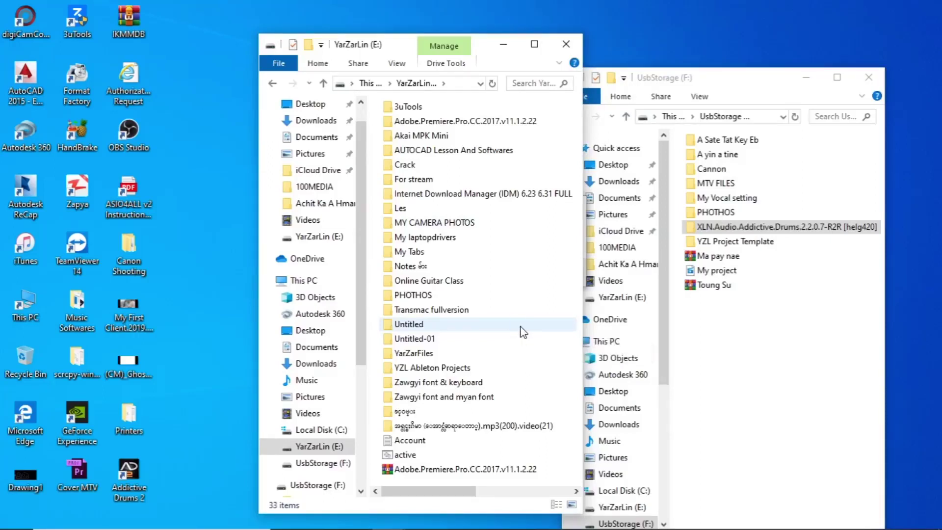
{"action": "key", "text": "ctrl+v"}
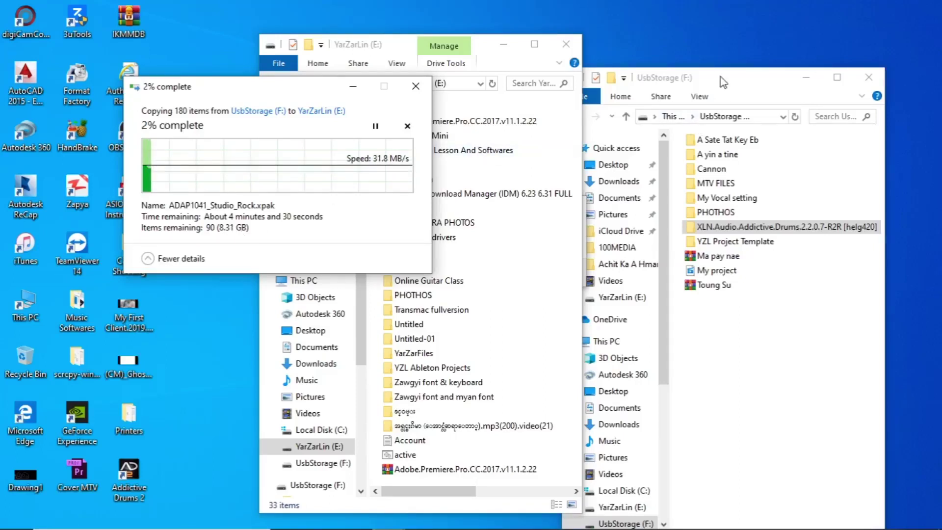
Close the USB drive window, check drive E: for the copied Addictive Drums folder, and close that window too
{"action": "left_click", "coordinate": [868, 77]}
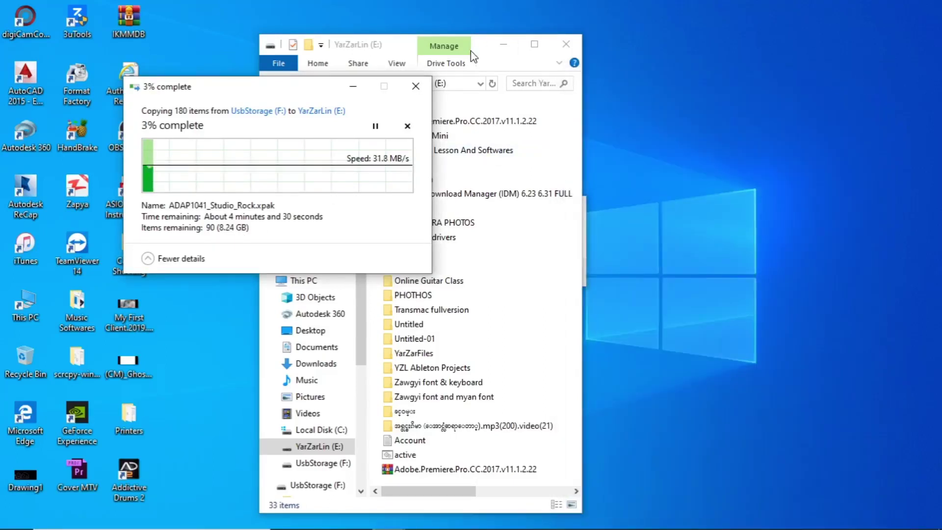
{"action": "left_click_drag", "start_coordinate": [470, 52], "coordinate": [560, 54]}
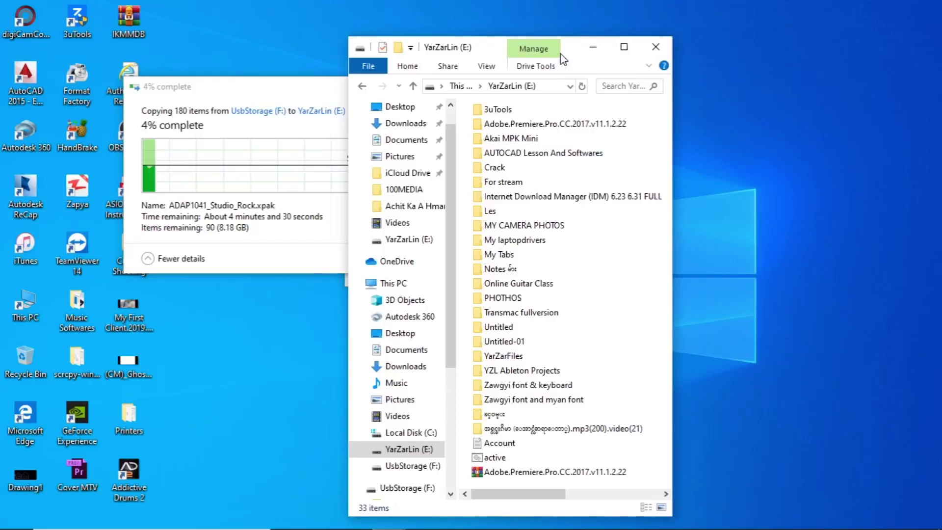
{"action": "left_click", "coordinate": [588, 199]}
{"action": "scroll", "coordinate": [589, 201], "scroll_direction": "down", "scroll_amount": 3}
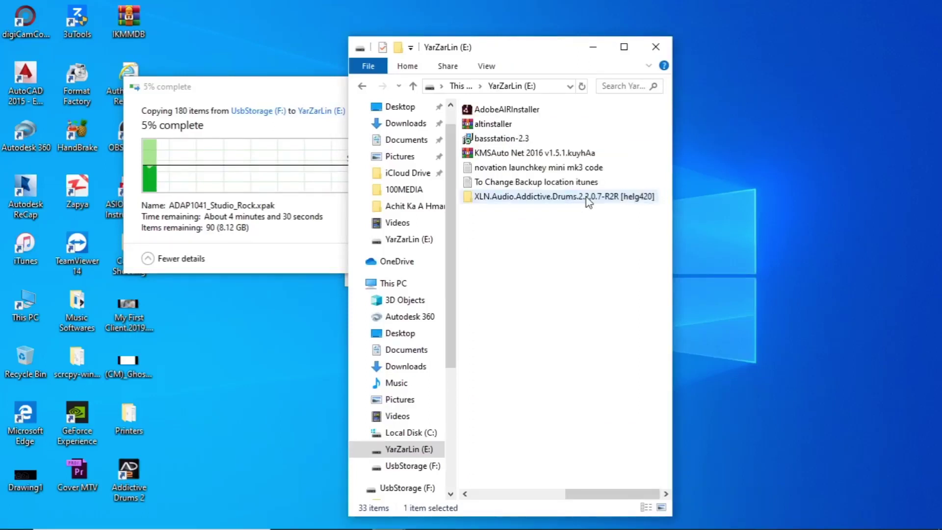
{"action": "left_click", "coordinate": [413, 87]}
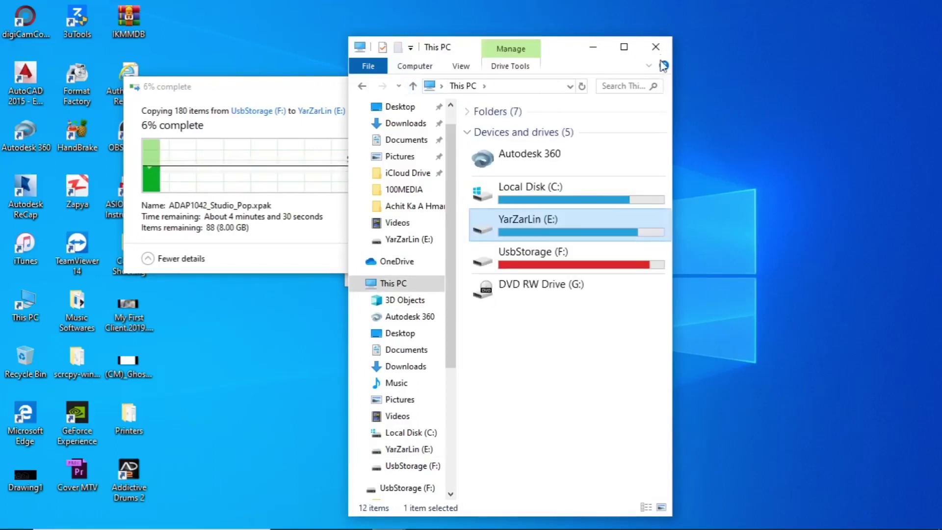
{"action": "left_click", "coordinate": [656, 47]}
Move the copy progress window aside and dismiss the Compressed (zipped) Folders prompt
{"action": "left_click_drag", "start_coordinate": [214, 93], "coordinate": [103, 175]}
{"action": "left_click_drag", "start_coordinate": [435, 208], "coordinate": [446, 109]}
{"action": "left_click", "coordinate": [524, 170]}
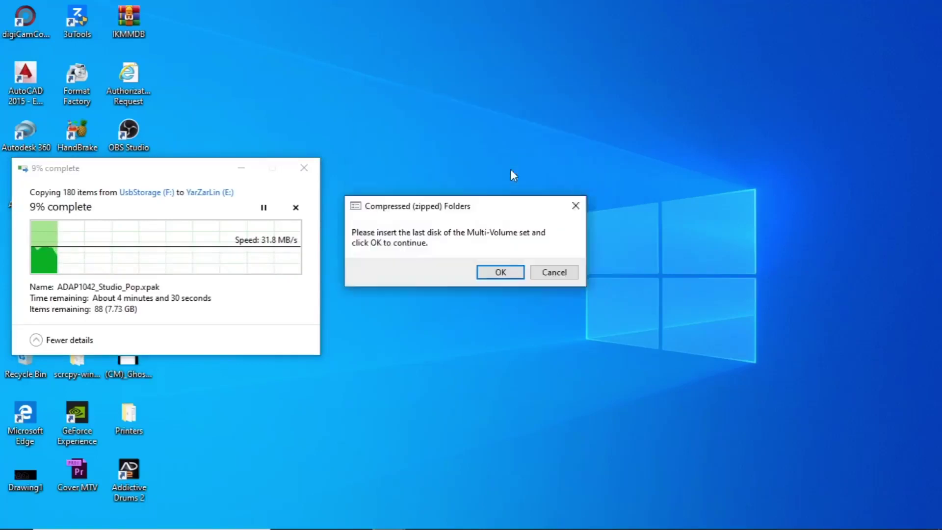
{"action": "left_click", "coordinate": [574, 204]}
{"action": "left_click", "coordinate": [740, 516]}
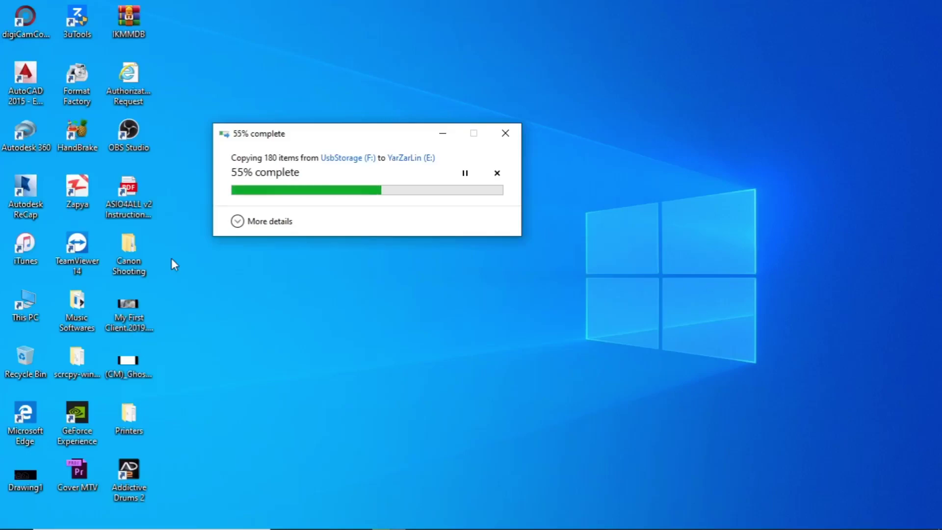
Uninstall the existing Addictive Drums 2 v2.0.7 with the uninstaller in its VSTPlugins folder on drive C:
{"action": "double_click", "coordinate": [129, 473]}
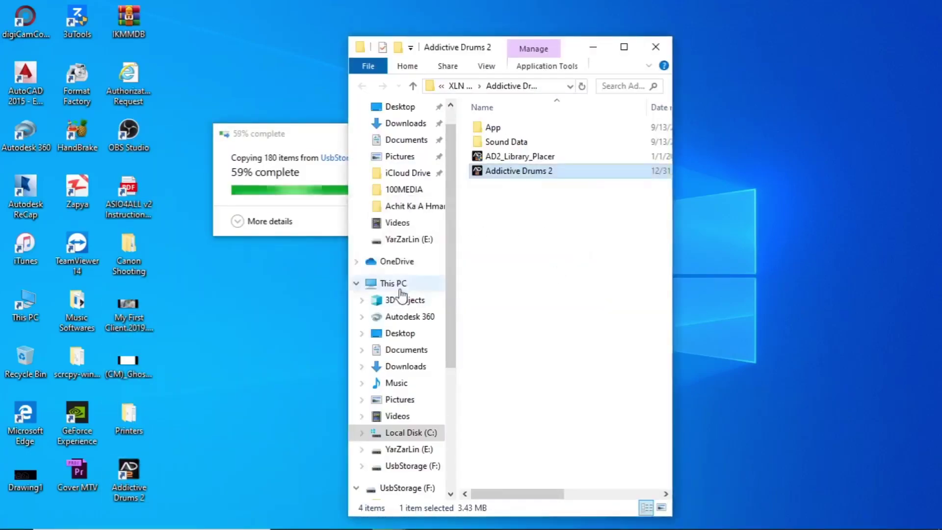
{"action": "left_click", "coordinate": [411, 432]}
{"action": "double_click", "coordinate": [511, 185]}
{"action": "double_click", "coordinate": [495, 187]}
{"action": "double_click", "coordinate": [506, 142]}
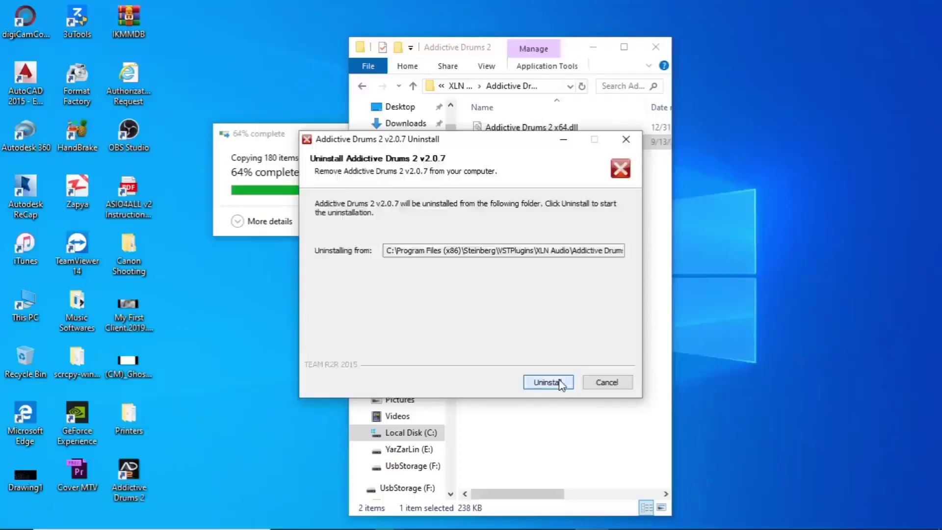
{"action": "left_click", "coordinate": [543, 383]}
{"action": "left_click", "coordinate": [626, 280]}
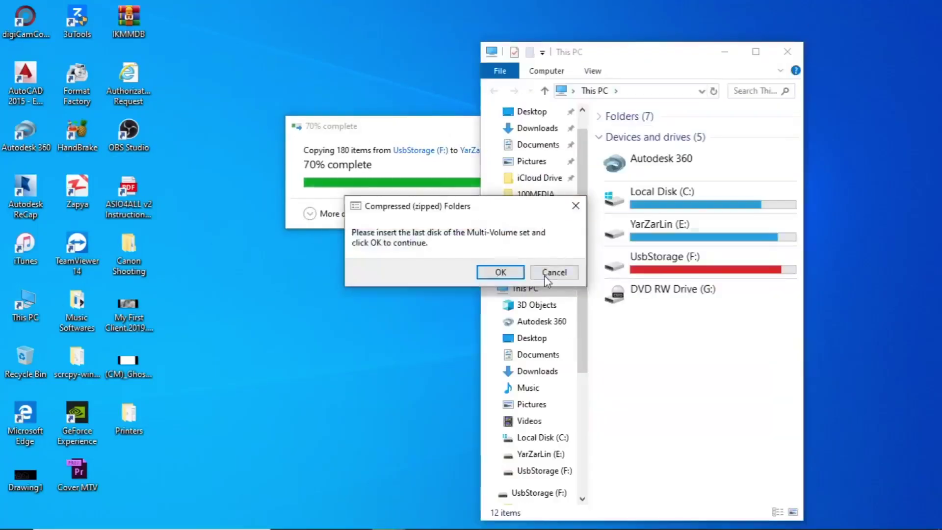
Delete the leftover XLN Audio folder from Program Files (x86) on drive C:
{"action": "left_click", "coordinate": [554, 273]}
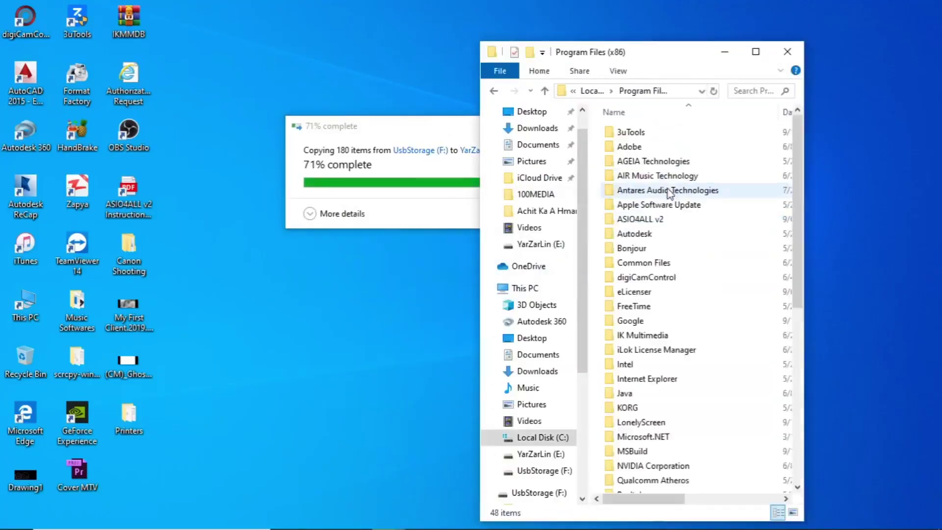
{"action": "scroll", "coordinate": [638, 392], "scroll_direction": "down", "scroll_amount": 4}
{"action": "left_click", "coordinate": [634, 393]}
{"action": "scroll", "coordinate": [640, 455], "scroll_direction": "down", "scroll_amount": 4}
{"action": "double_click", "coordinate": [636, 441]}
{"action": "double_click", "coordinate": [643, 124]}
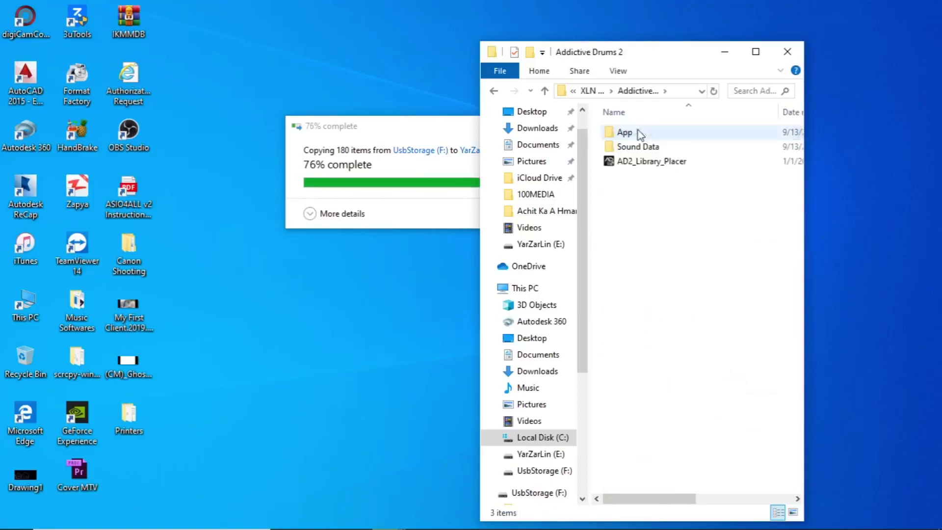
{"action": "left_click", "coordinate": [544, 91]}
{"action": "left_click", "coordinate": [544, 91]}
{"action": "key", "text": "Delete"}
{"action": "left_click", "coordinate": [404, 275]}
Check the Program Files folder on drive C: for leftover XLN Audio files and close the window
{"action": "left_click", "coordinate": [545, 91]}
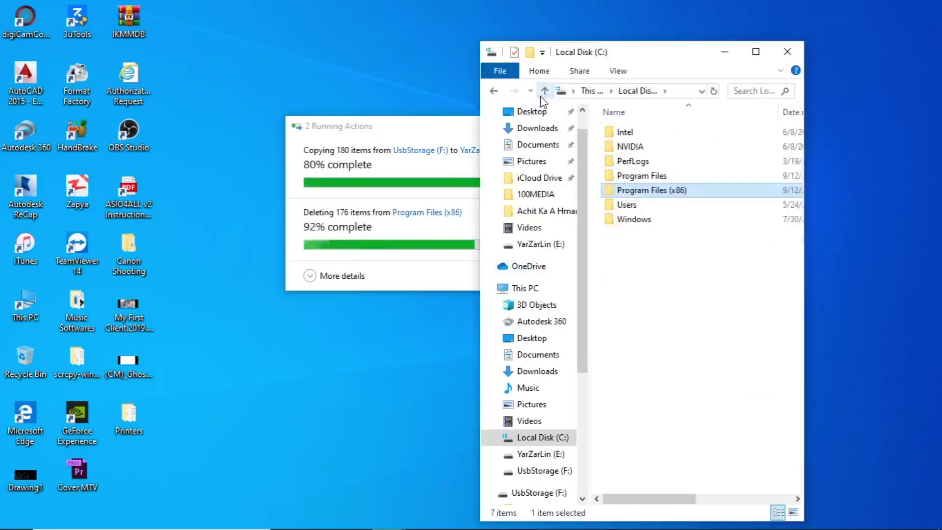
{"action": "double_click", "coordinate": [648, 175]}
{"action": "left_click", "coordinate": [653, 176]}
{"action": "scroll", "coordinate": [795, 214], "scroll_direction": "down", "scroll_amount": 4}
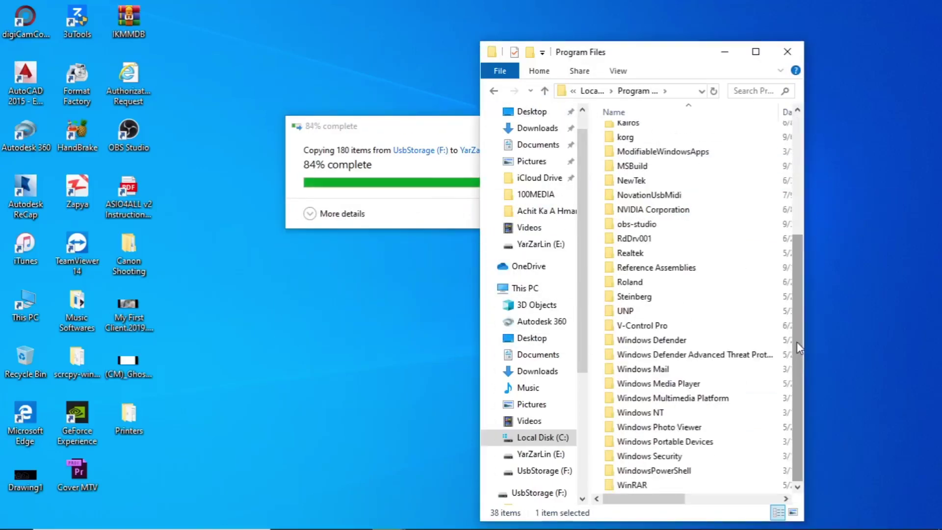
{"action": "left_click", "coordinate": [787, 52]}
Open the UsbStorage (F:) drive to view its contents and dismiss the Compressed (zipped) Folders prompt
{"action": "key", "text": "super+e"}
{"action": "left_click_drag", "start_coordinate": [473, 206], "coordinate": [257, 295]}
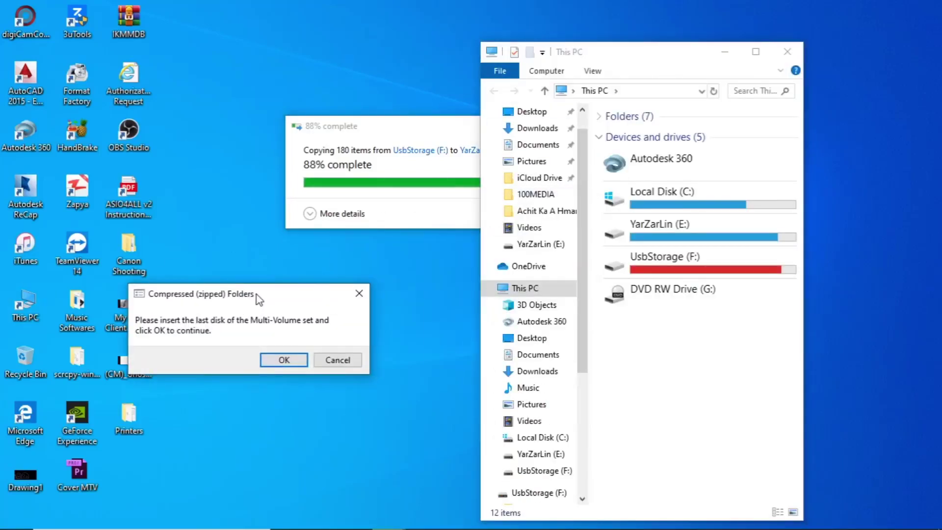
{"action": "double_click", "coordinate": [712, 264]}
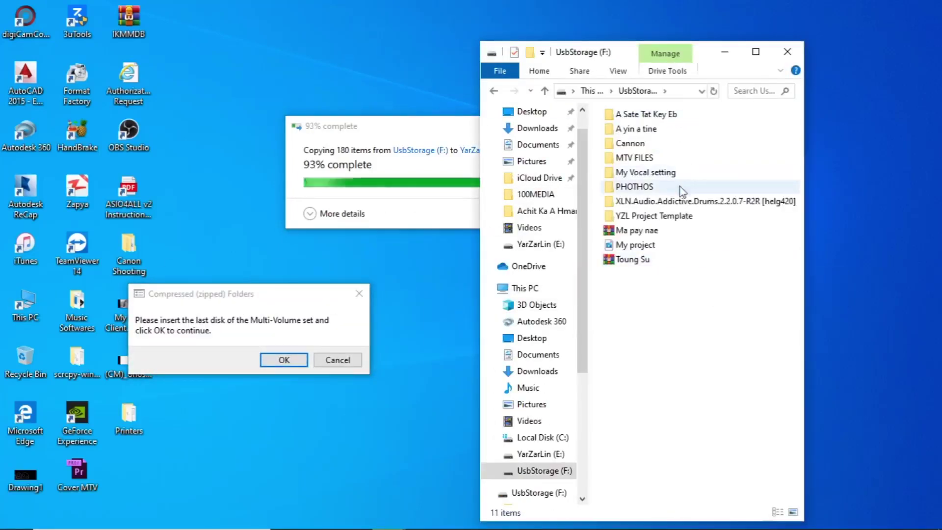
{"action": "left_click_drag", "start_coordinate": [343, 126], "coordinate": [183, 94]}
{"action": "left_click", "coordinate": [359, 294]}
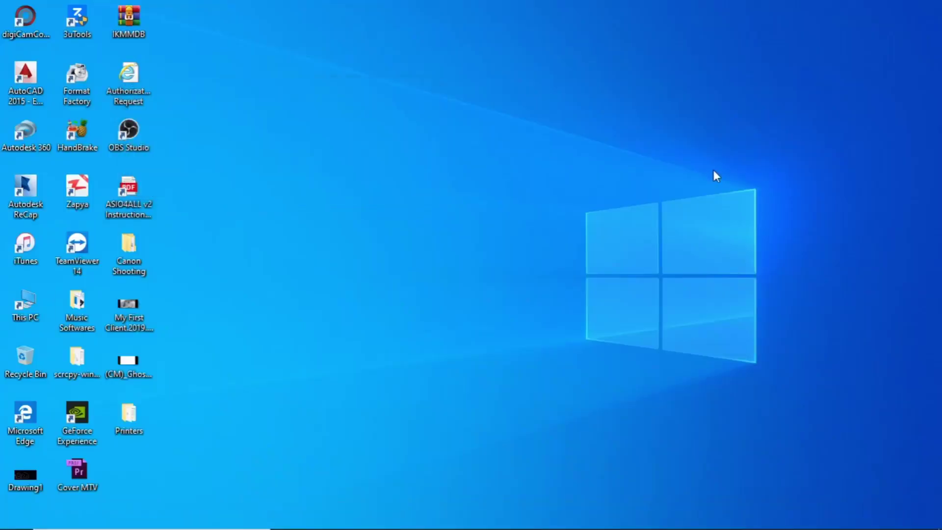
Safely eject the UsbStorage (F:) drive
{"action": "left_click", "coordinate": [740, 516]}
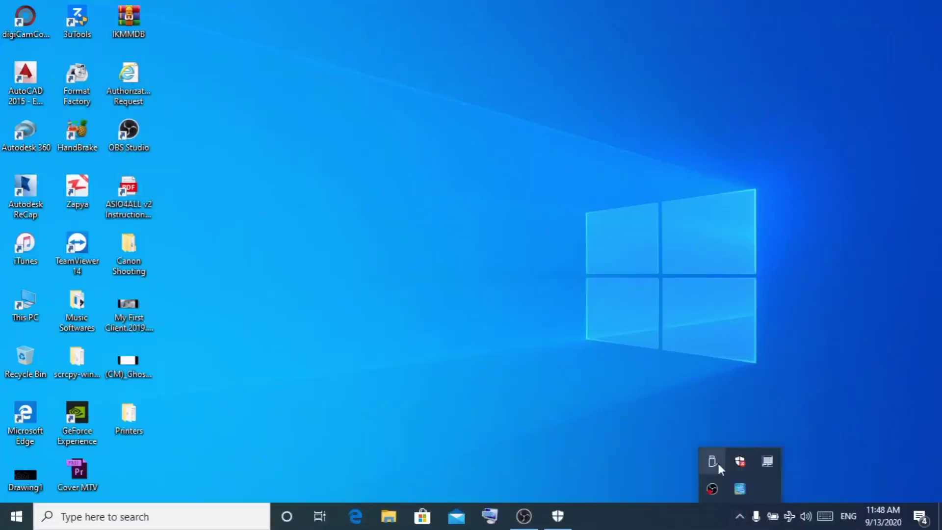
{"action": "left_click", "coordinate": [717, 461]}
{"action": "left_click", "coordinate": [772, 462]}
{"action": "left_click", "coordinate": [772, 462]}
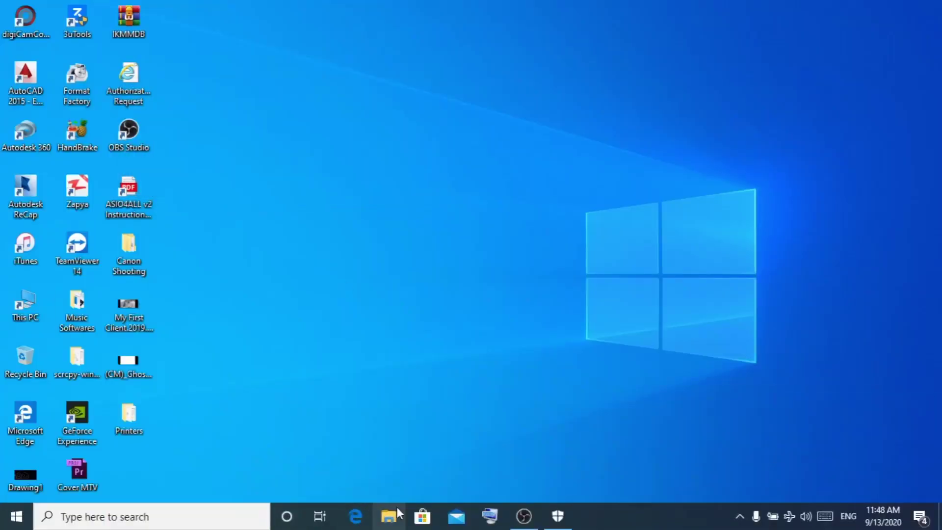
Run setup from the XLN.Audio.Addictive.Drums.2.2.0.7-R2R [helg420] folder on drive E: and allow it to start
{"action": "left_click", "coordinate": [397, 508]}
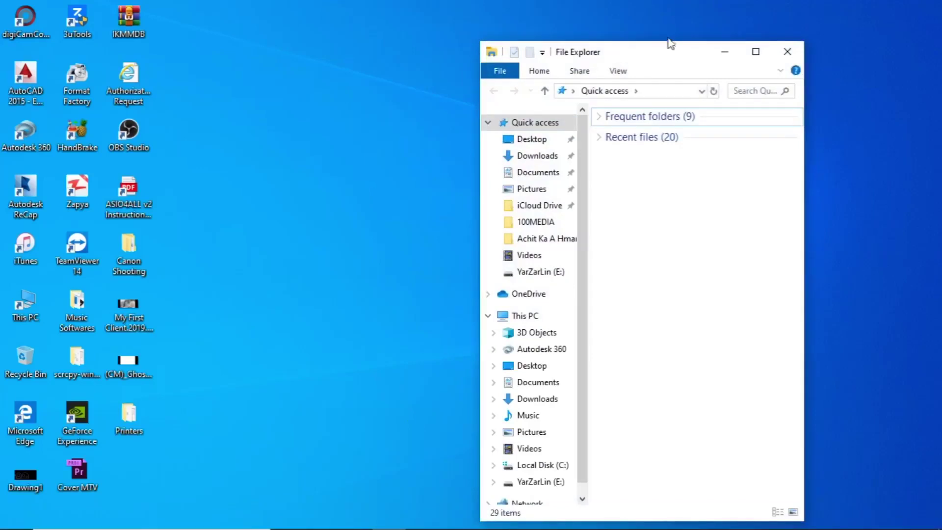
{"action": "double_click", "coordinate": [668, 54]}
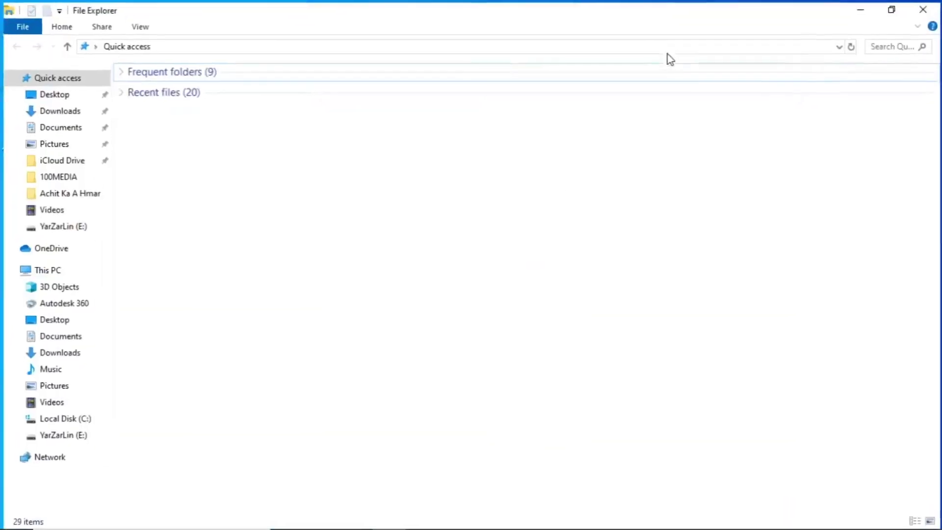
{"action": "left_click", "coordinate": [77, 436]}
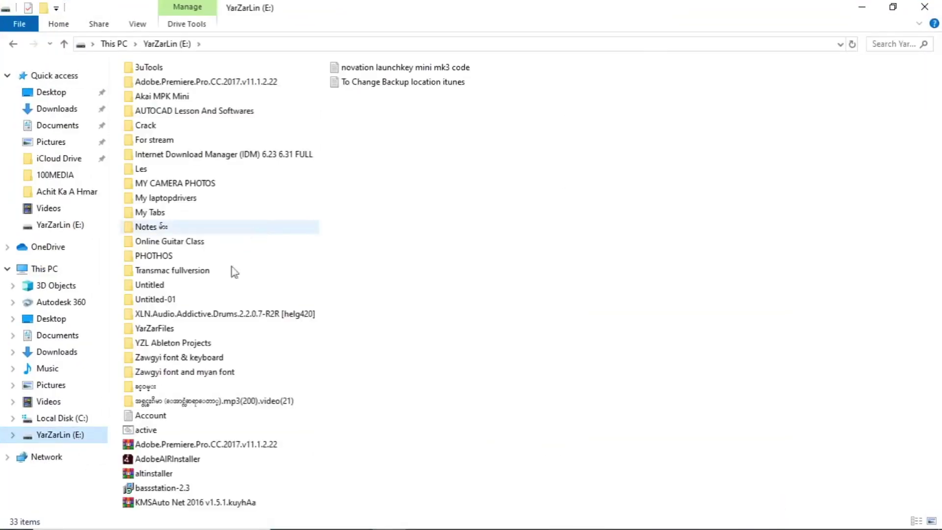
{"action": "double_click", "coordinate": [227, 316]}
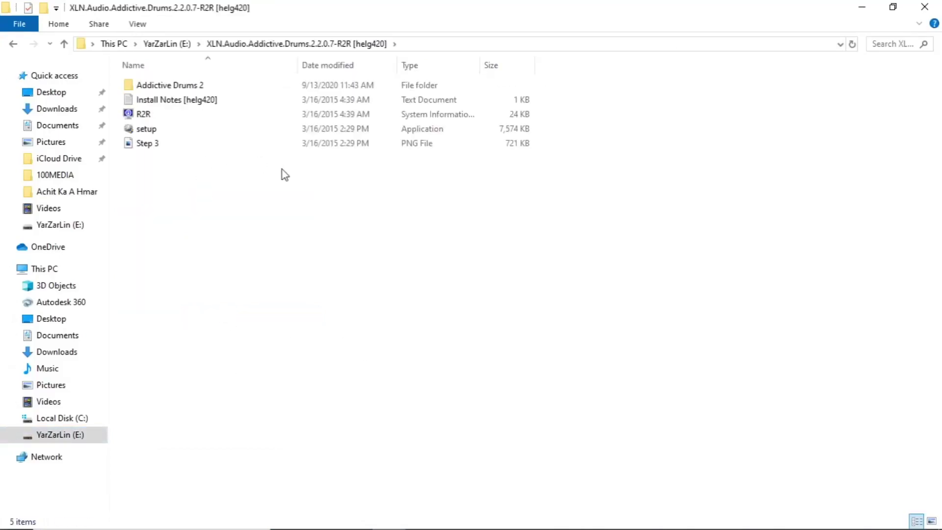
{"action": "double_click", "coordinate": [157, 129]}
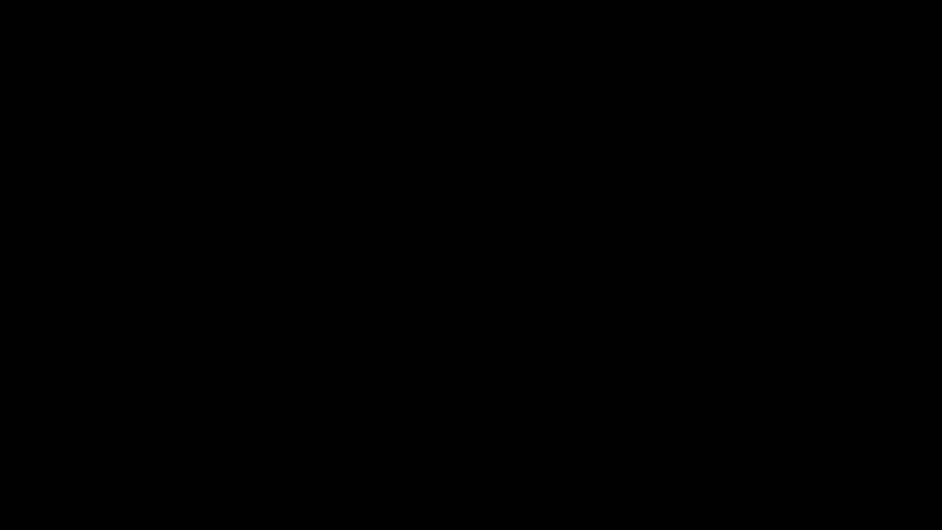
{"action": "left_click", "coordinate": [430, 358]}
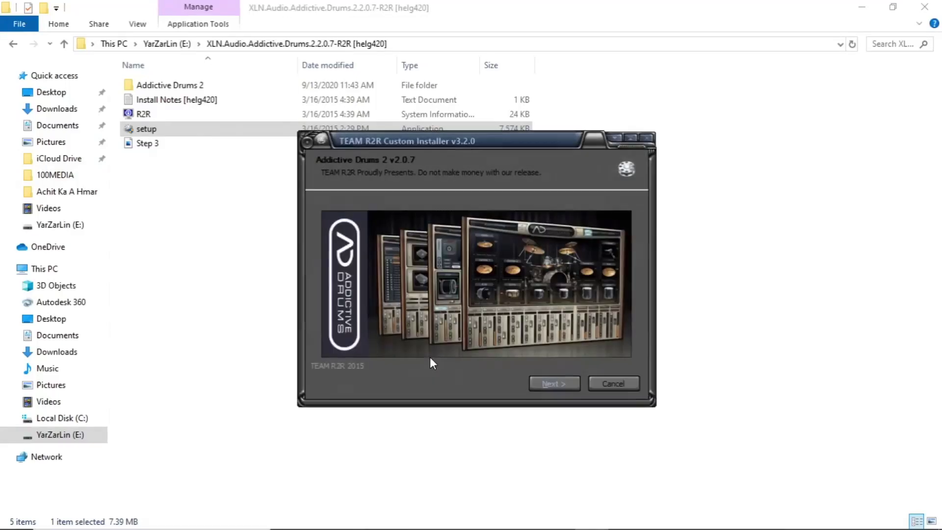
Include the VST2 (64bit) component and set the installation folder to C:\Program Files\Steinberg\VSTPlugins
{"action": "left_click", "coordinate": [542, 383]}
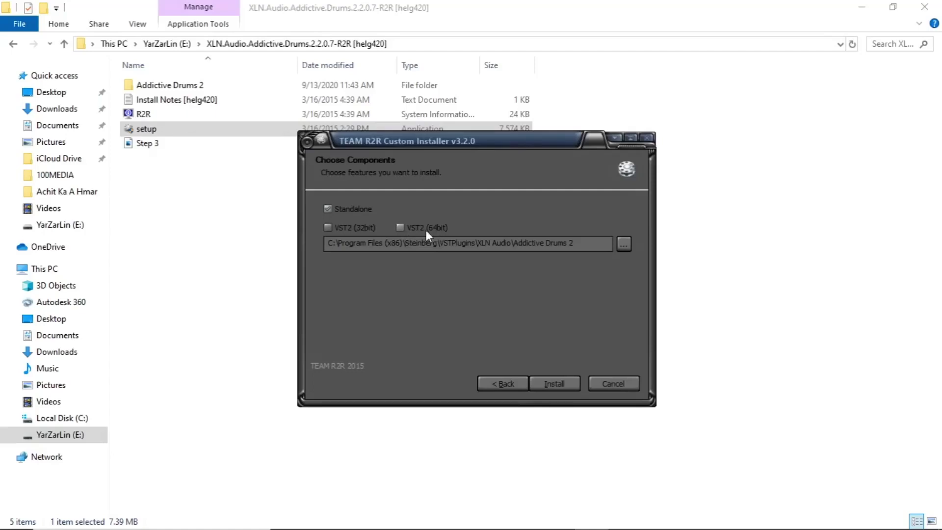
{"action": "left_click", "coordinate": [401, 228]}
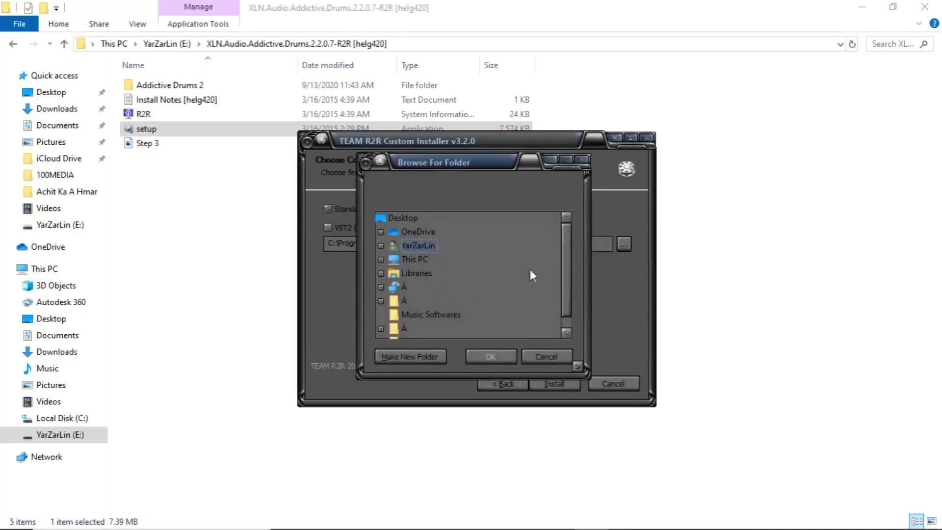
{"action": "double_click", "coordinate": [412, 258]}
{"action": "scroll", "coordinate": [566, 260], "scroll_direction": "up", "scroll_amount": 1}
{"action": "scroll", "coordinate": [565, 263], "scroll_direction": "down", "scroll_amount": 3}
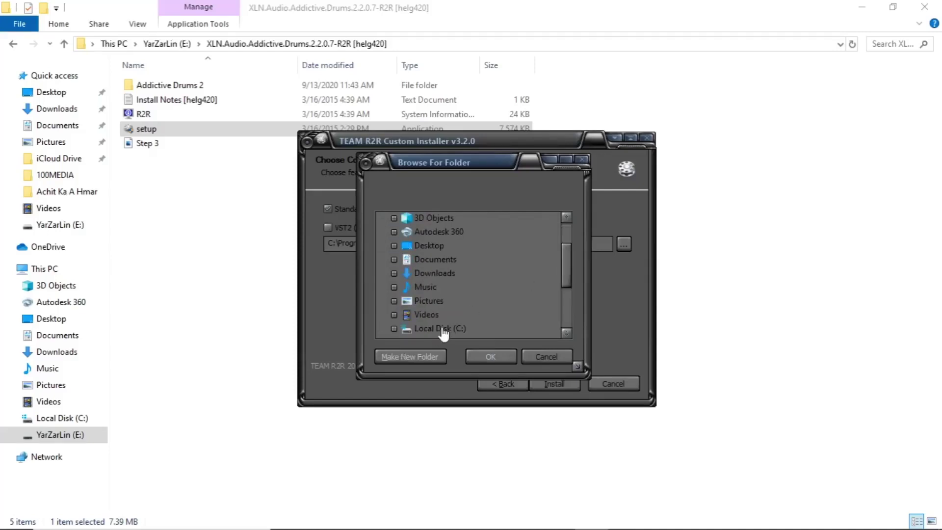
{"action": "double_click", "coordinate": [452, 334]}
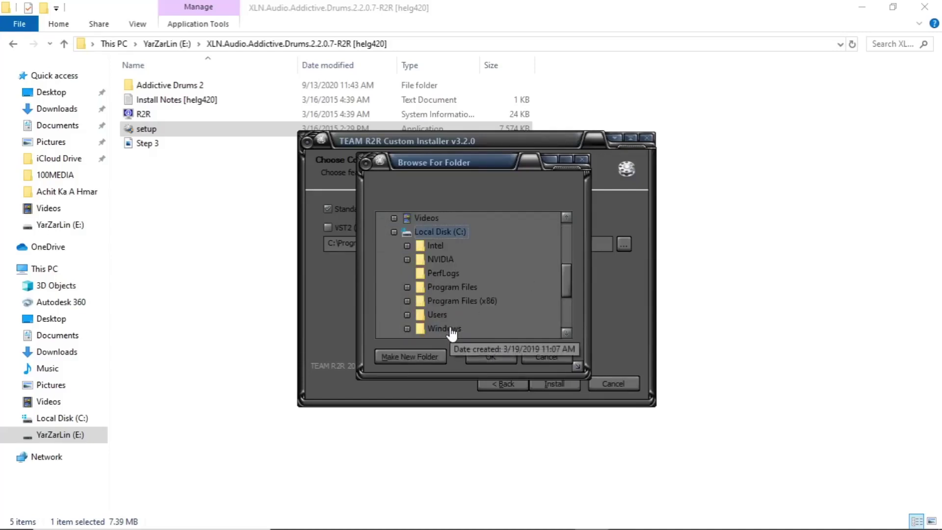
{"action": "double_click", "coordinate": [461, 289]}
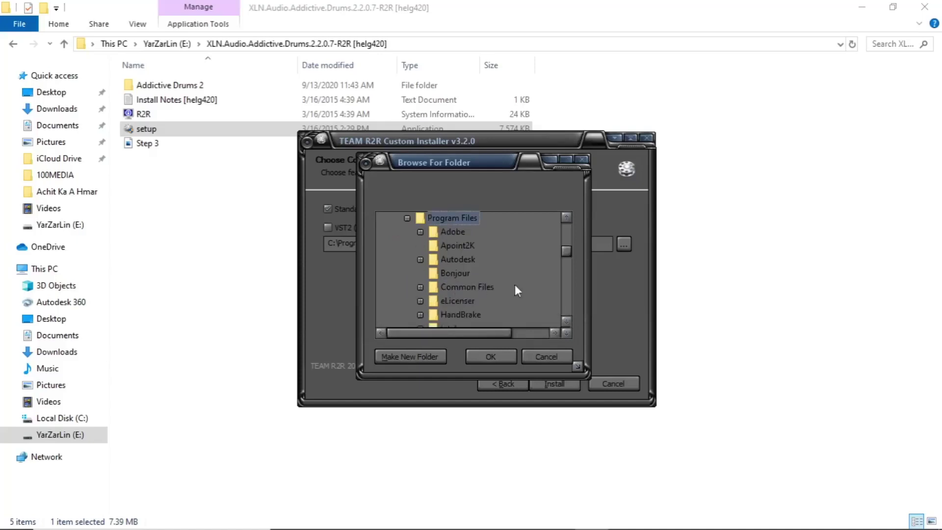
{"action": "left_click", "coordinate": [566, 320]}
{"action": "left_click", "coordinate": [566, 320]}
{"action": "left_click", "coordinate": [567, 320]}
{"action": "left_click", "coordinate": [566, 320]}
{"action": "left_click", "coordinate": [567, 320]}
{"action": "left_click", "coordinate": [566, 319]}
{"action": "left_click", "coordinate": [566, 319]}
{"action": "left_click", "coordinate": [566, 319]}
{"action": "left_click", "coordinate": [566, 320]}
{"action": "left_click", "coordinate": [566, 320]}
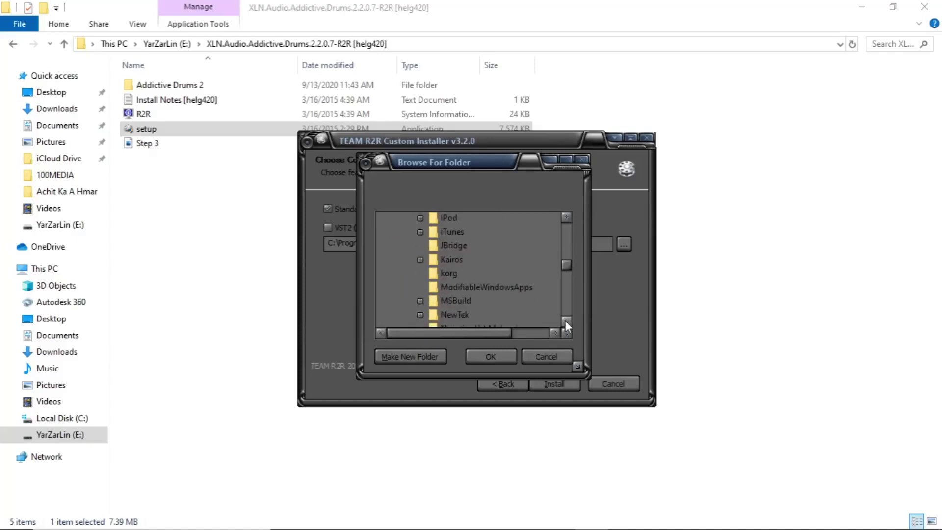
{"action": "left_click", "coordinate": [567, 319]}
{"action": "left_click", "coordinate": [566, 320]}
{"action": "left_click", "coordinate": [566, 319]}
{"action": "left_click", "coordinate": [567, 319]}
{"action": "left_click", "coordinate": [566, 319]}
{"action": "left_click", "coordinate": [566, 320]}
{"action": "left_click", "coordinate": [566, 320]}
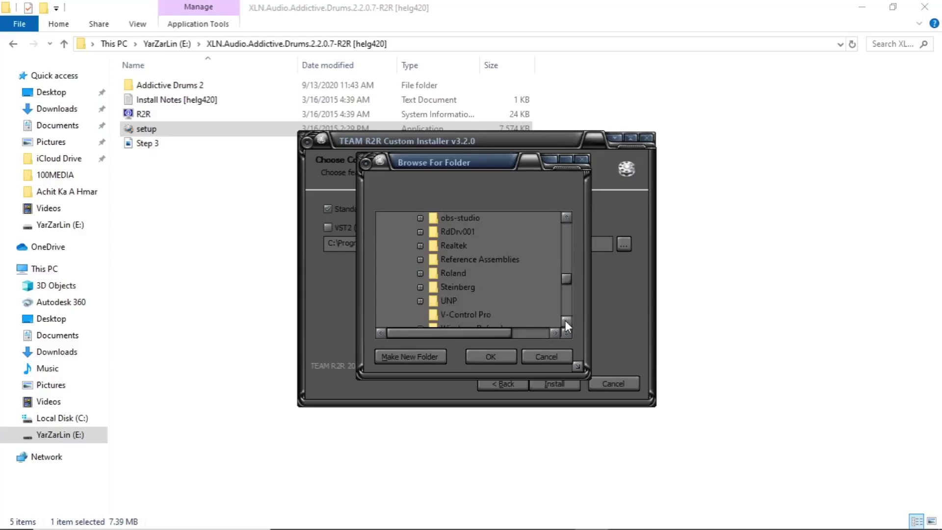
{"action": "double_click", "coordinate": [460, 288]}
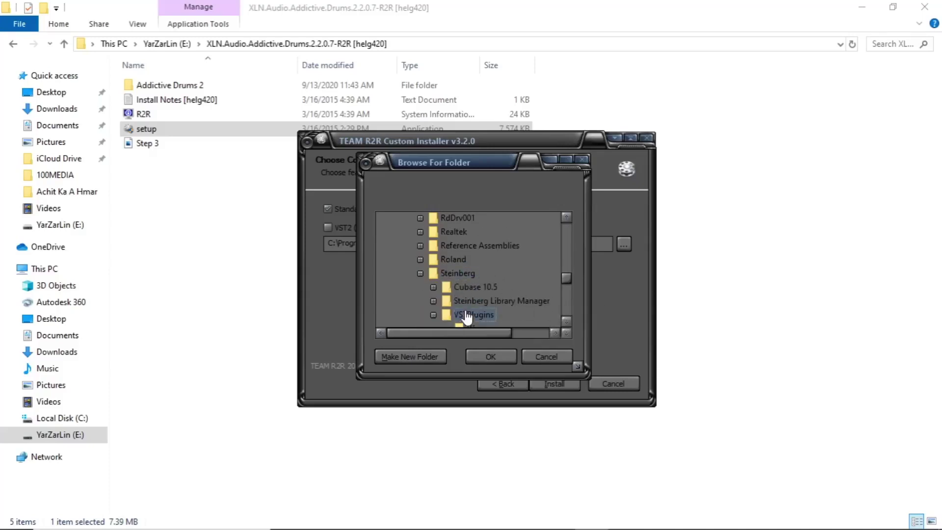
{"action": "double_click", "coordinate": [467, 316]}
{"action": "left_click", "coordinate": [567, 317]}
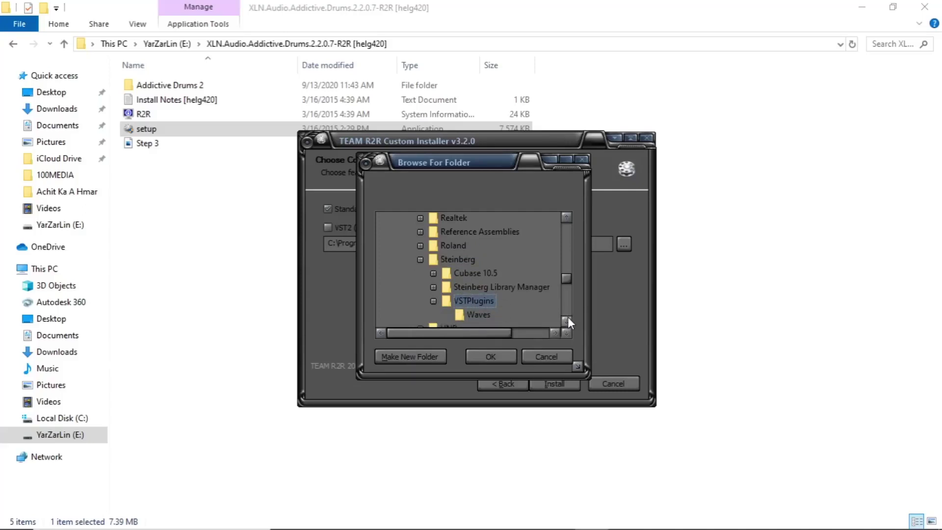
{"action": "left_click", "coordinate": [497, 356]}
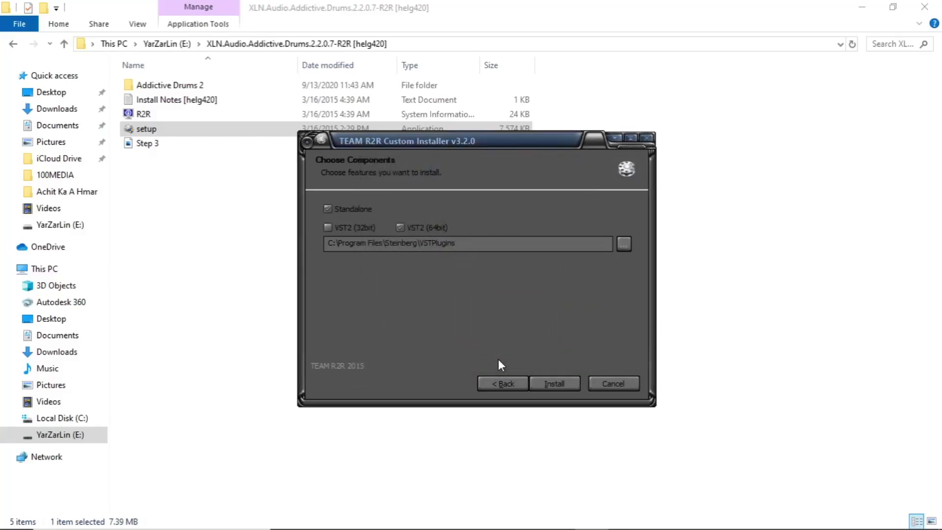
Install Addictive Drums 2 v2.0.7 with the chosen components and close the finished installer
{"action": "left_click", "coordinate": [542, 383]}
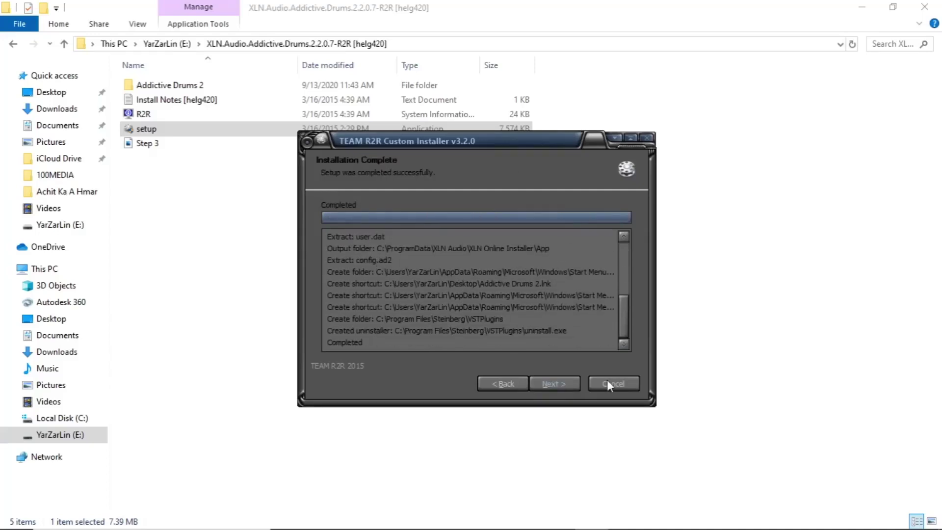
{"action": "left_click", "coordinate": [544, 381]}
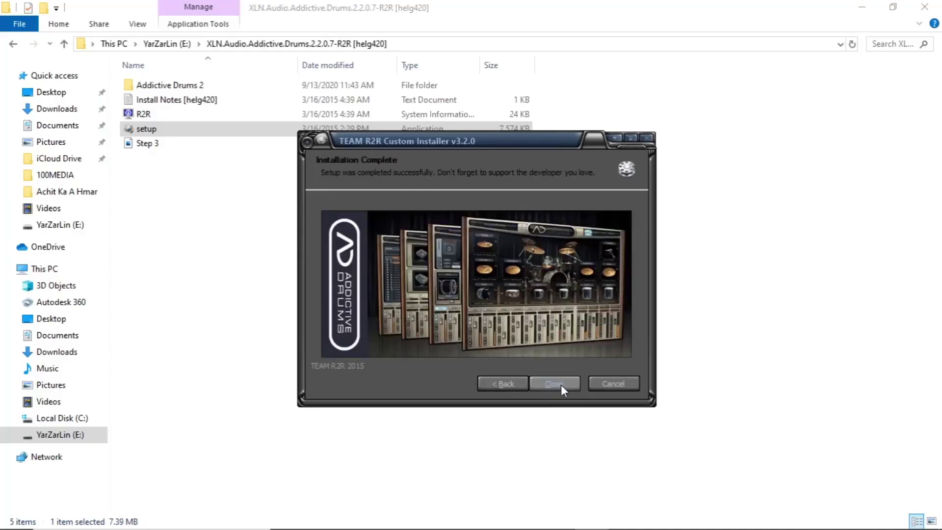
{"action": "left_click", "coordinate": [561, 385]}
Shrink the folder window to reveal the desktop and copy App, Sound Data and AD2_Library_Placer from the installer's Addictive Drums 2 folder
{"action": "double_click", "coordinate": [379, 6]}
{"action": "left_click_drag", "start_coordinate": [449, 37], "coordinate": [522, 63]}
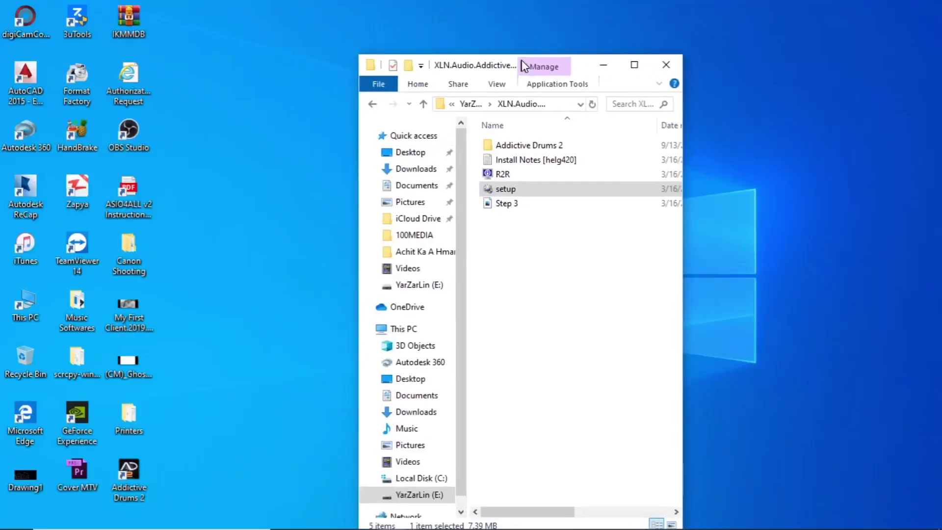
{"action": "left_click", "coordinate": [122, 483]}
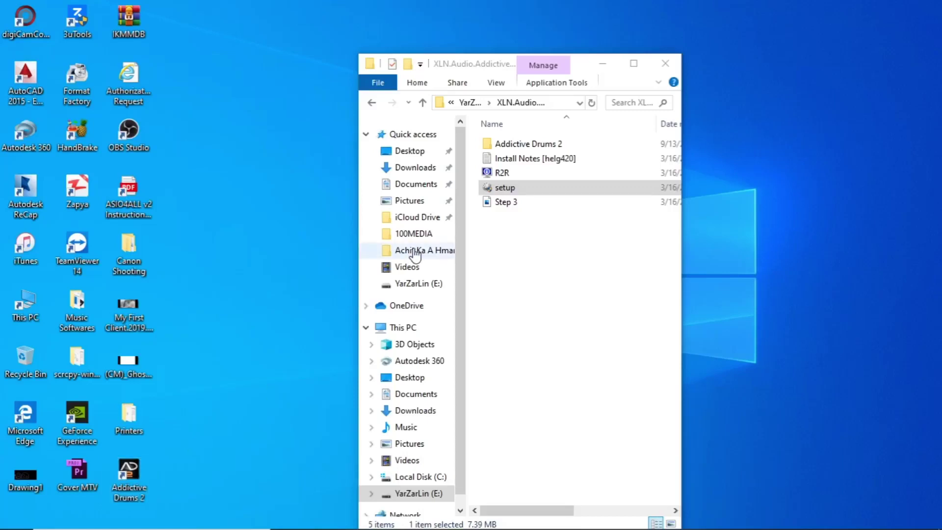
{"action": "double_click", "coordinate": [526, 145]}
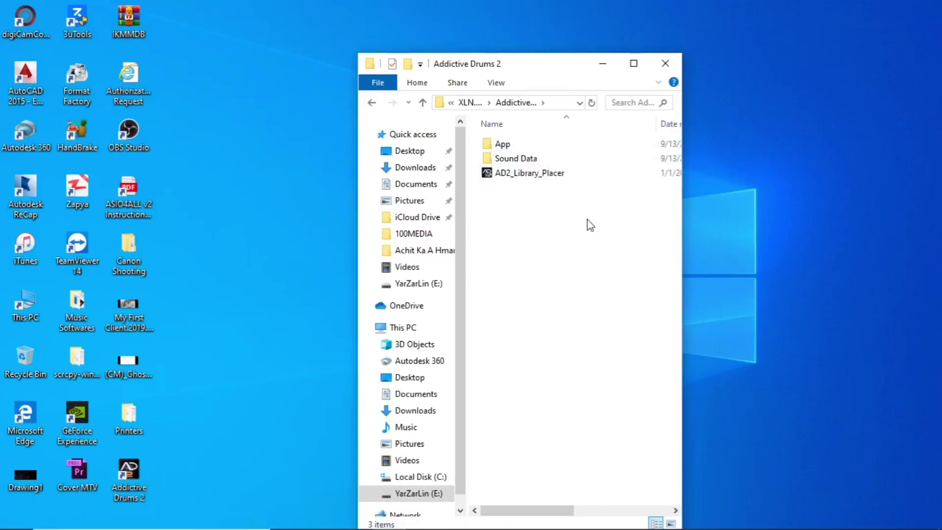
{"action": "left_click_drag", "start_coordinate": [582, 214], "coordinate": [522, 136]}
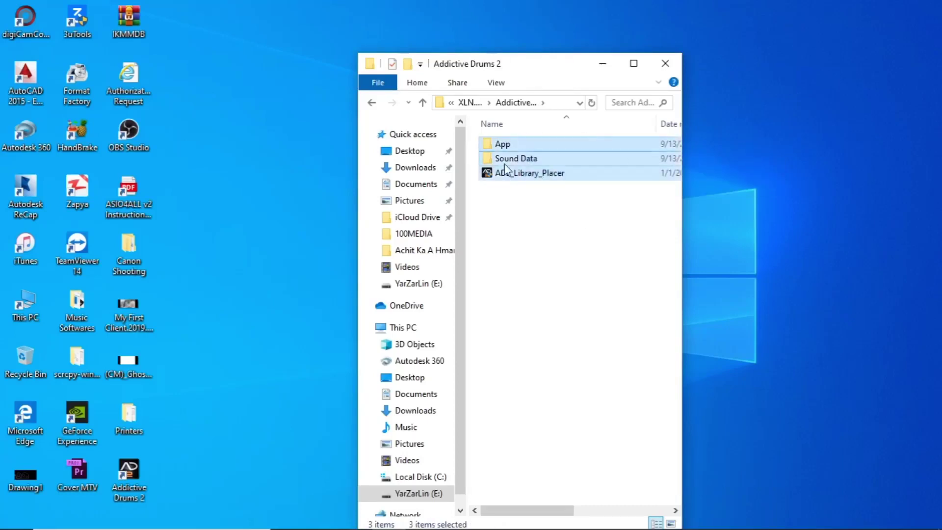
{"action": "scroll", "coordinate": [504, 164], "scroll_direction": "down", "scroll_amount": 1}
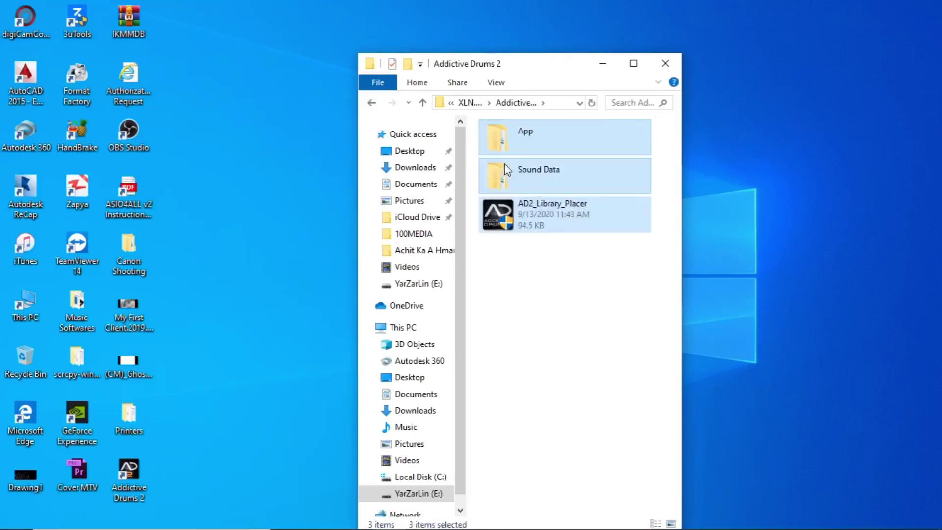
{"action": "right_click", "coordinate": [535, 176]}
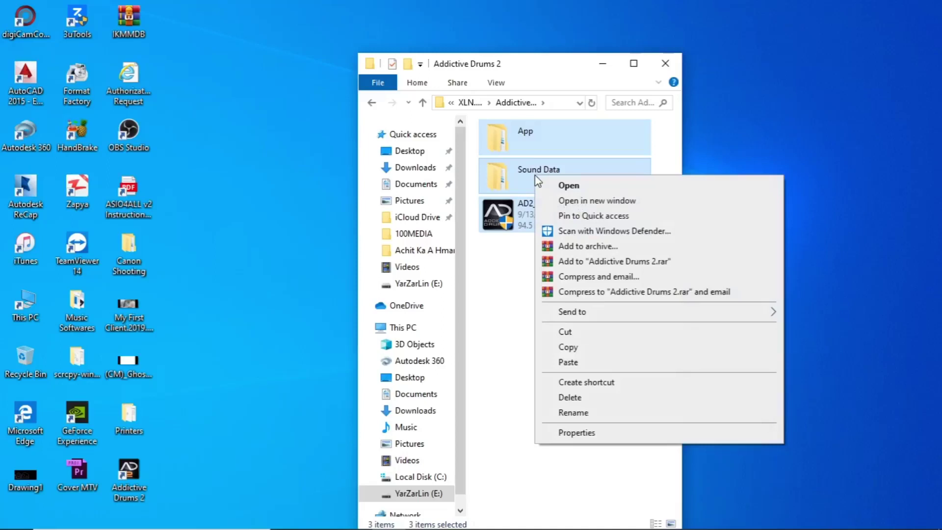
{"action": "left_click", "coordinate": [572, 349]}
Open the file location of the Addictive Drums 2 desktop shortcut
{"action": "left_click", "coordinate": [139, 476]}
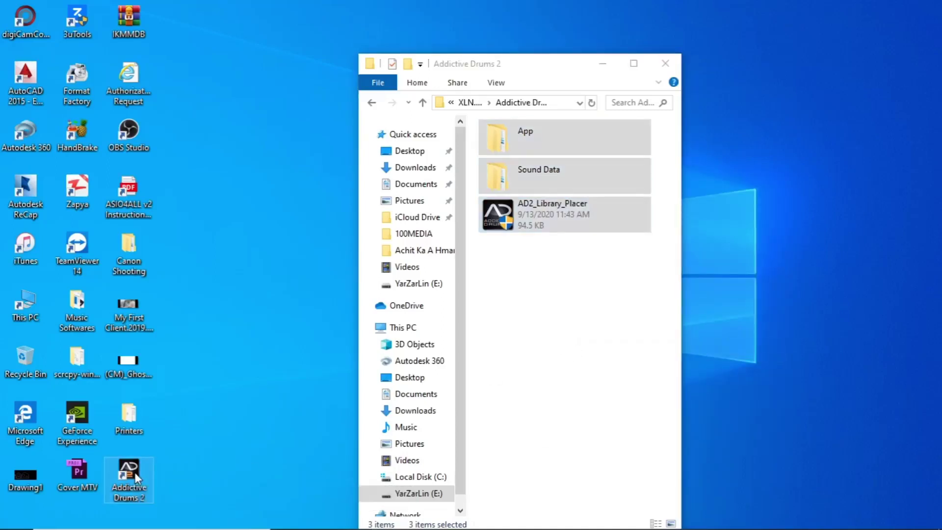
{"action": "right_click", "coordinate": [138, 478]}
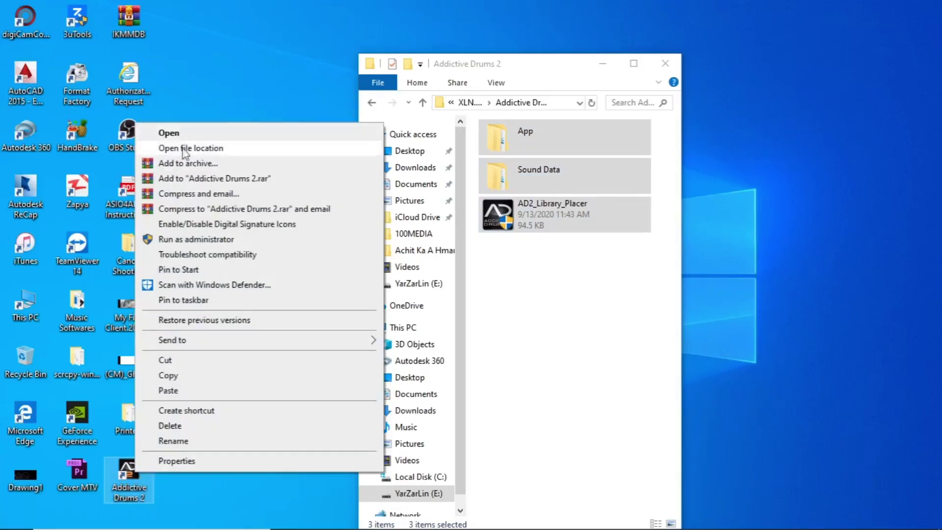
{"action": "left_click", "coordinate": [212, 150]}
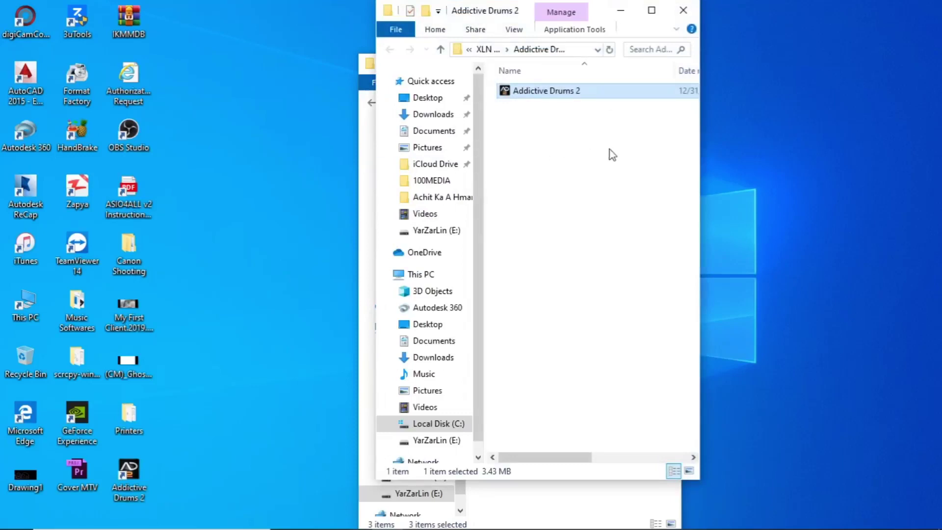
Paste the copied items into the installed Addictive Drums 2 folder, granting administrator permission for all current items, and show the copy details
{"action": "left_click", "coordinate": [611, 154]}
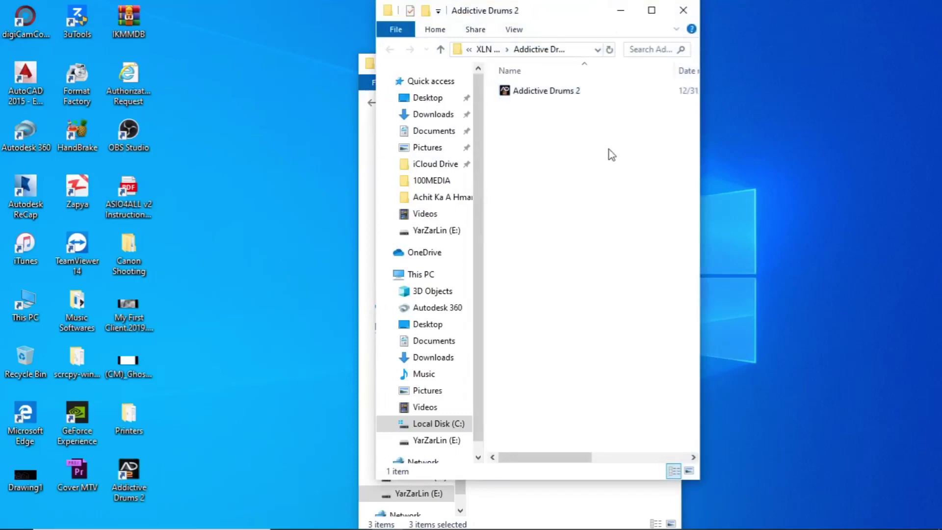
{"action": "right_click", "coordinate": [576, 143]}
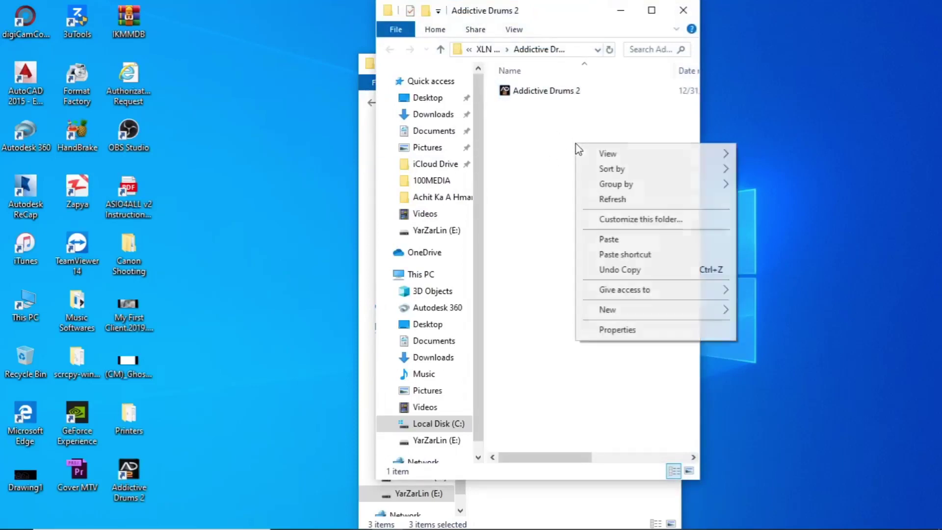
{"action": "left_click", "coordinate": [609, 240]}
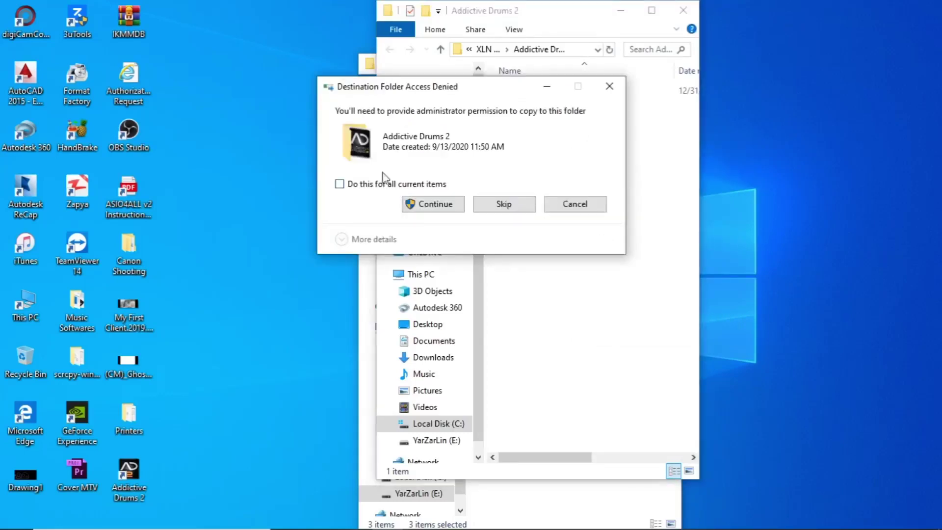
{"action": "left_click", "coordinate": [340, 184]}
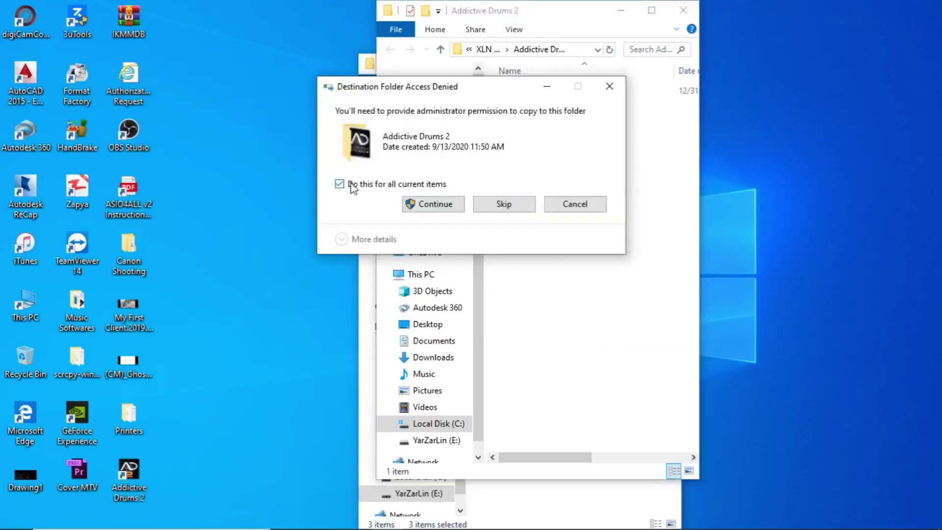
{"action": "left_click", "coordinate": [449, 205]}
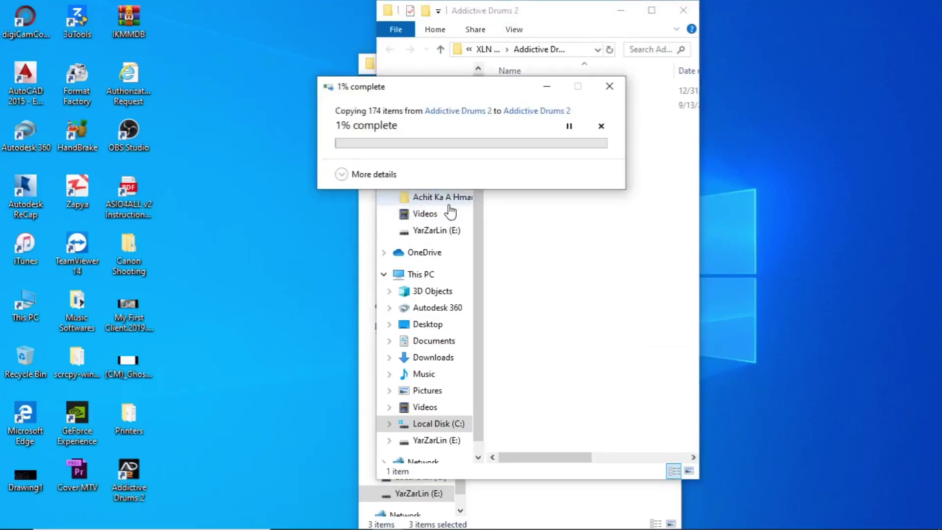
{"action": "left_click", "coordinate": [374, 174]}
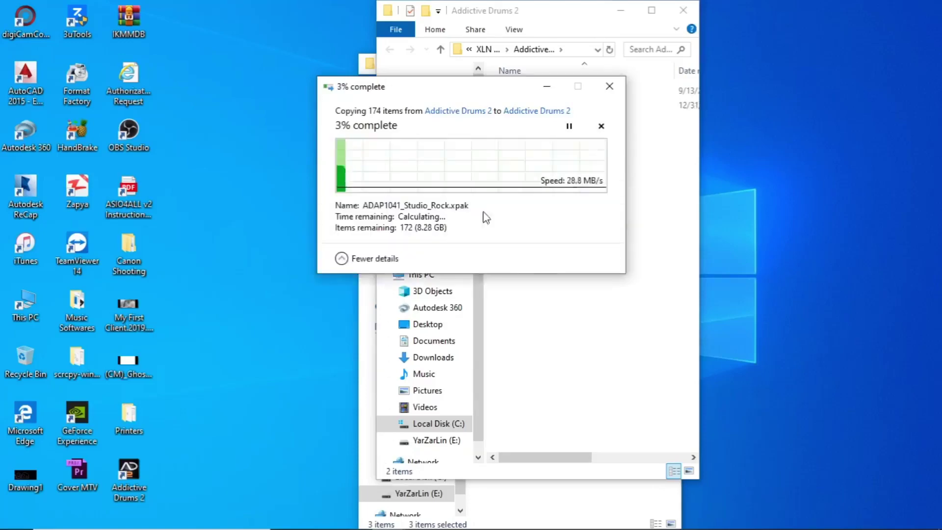
Arrange the copy progress and installed Addictive Drums 2 folder windows side by side and collapse the copy details
{"action": "left_click_drag", "start_coordinate": [494, 93], "coordinate": [278, 135]}
{"action": "left_click_drag", "start_coordinate": [564, 10], "coordinate": [747, 49]}
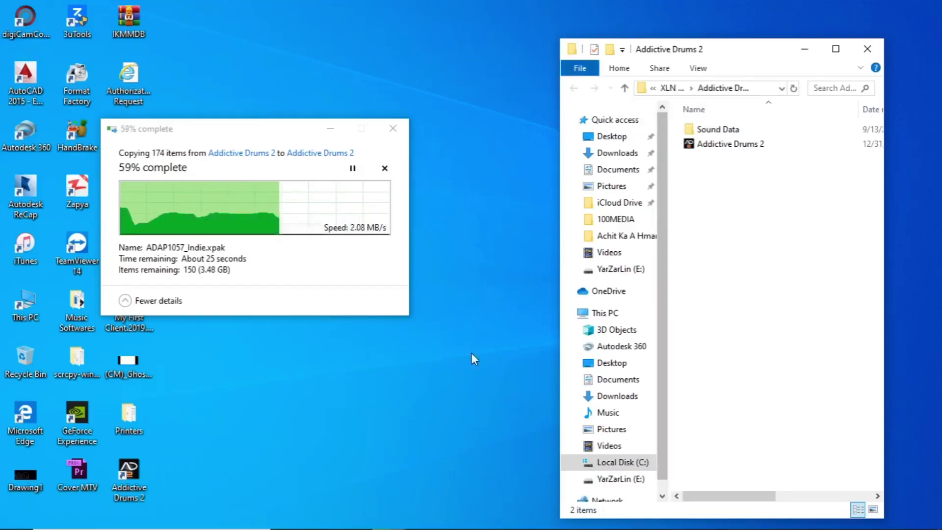
{"action": "left_click", "coordinate": [125, 301]}
{"action": "left_click_drag", "start_coordinate": [215, 131], "coordinate": [314, 116]}
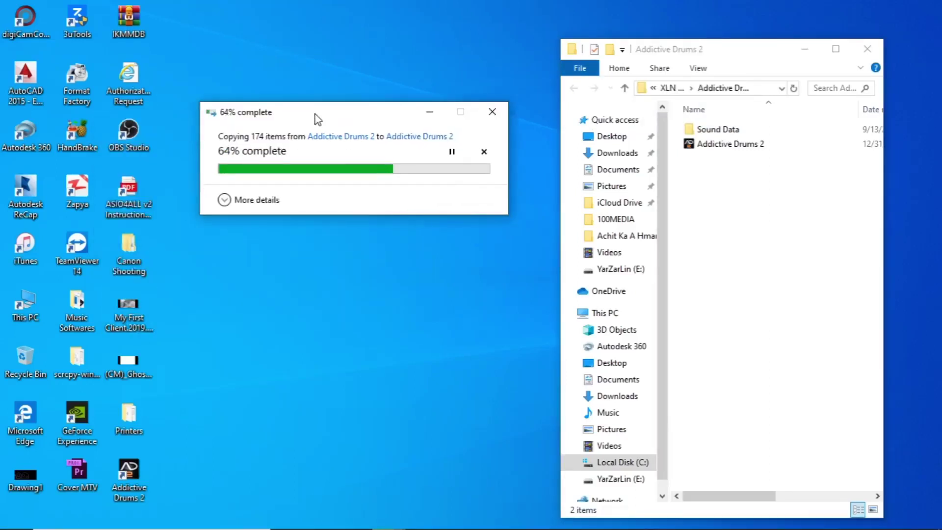
{"action": "left_click", "coordinate": [308, 427]}
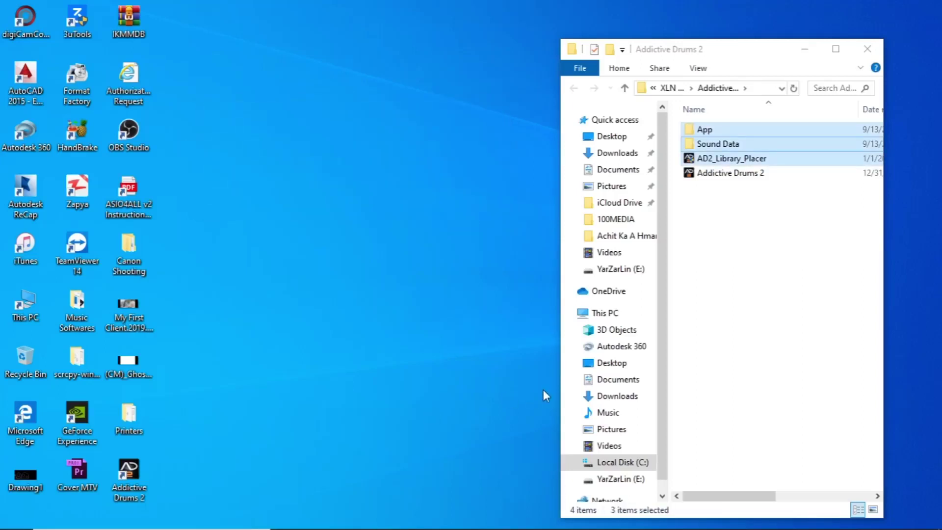
Run AD2_Library_Placer from the installed Addictive Drums 2 folder with administrator permission, acknowledge its completion message and close the folder
{"action": "left_click_drag", "start_coordinate": [723, 51], "coordinate": [632, 44]}
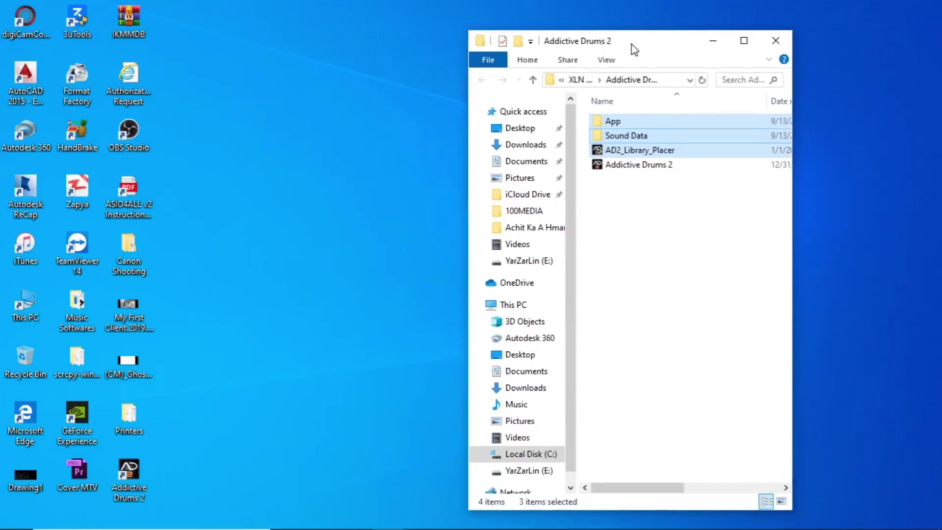
{"action": "left_click", "coordinate": [639, 257]}
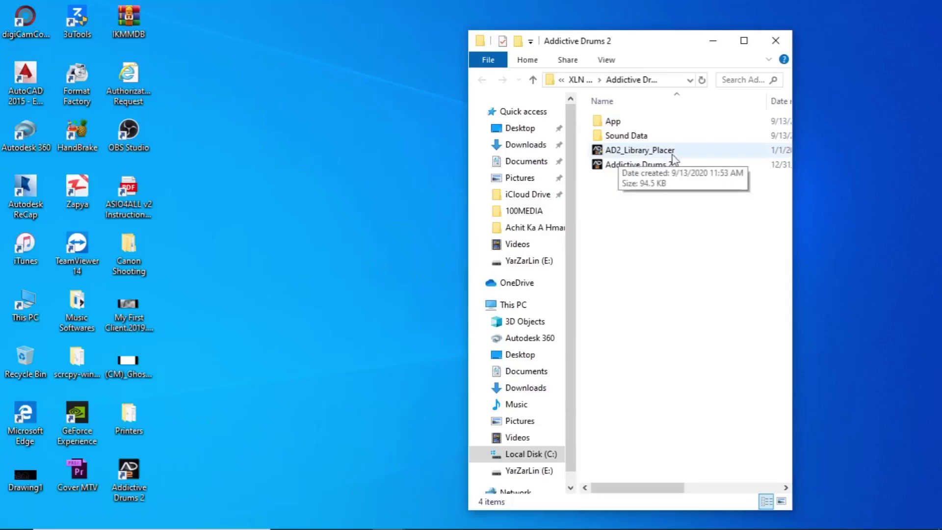
{"action": "double_click", "coordinate": [657, 151]}
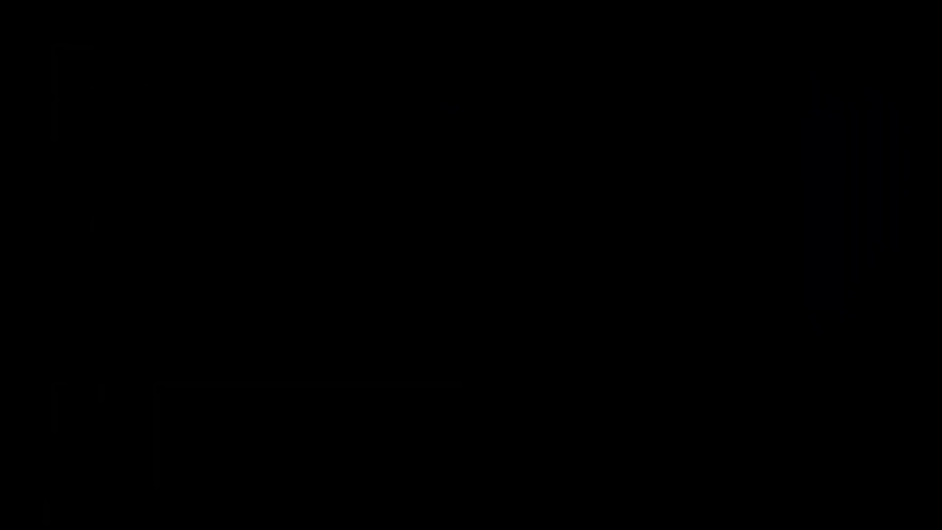
{"action": "left_click", "coordinate": [394, 314]}
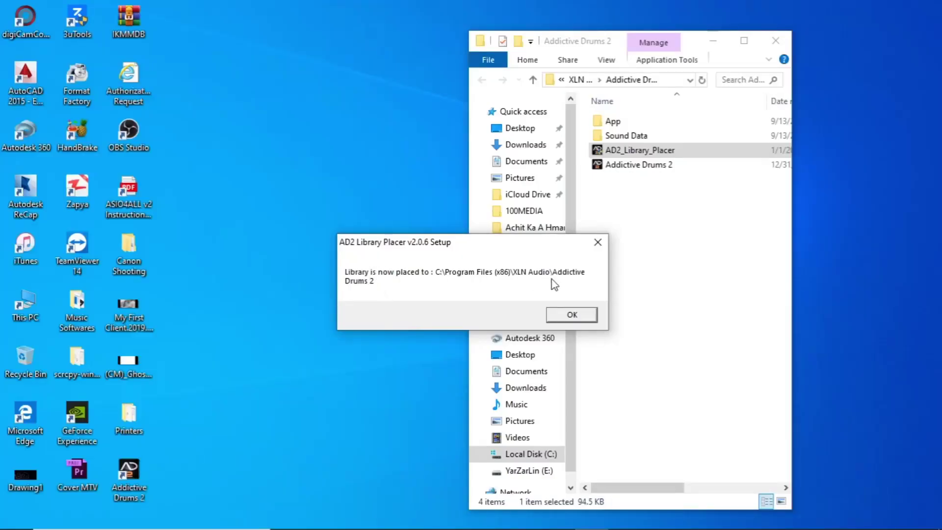
{"action": "left_click_drag", "start_coordinate": [486, 251], "coordinate": [443, 250]}
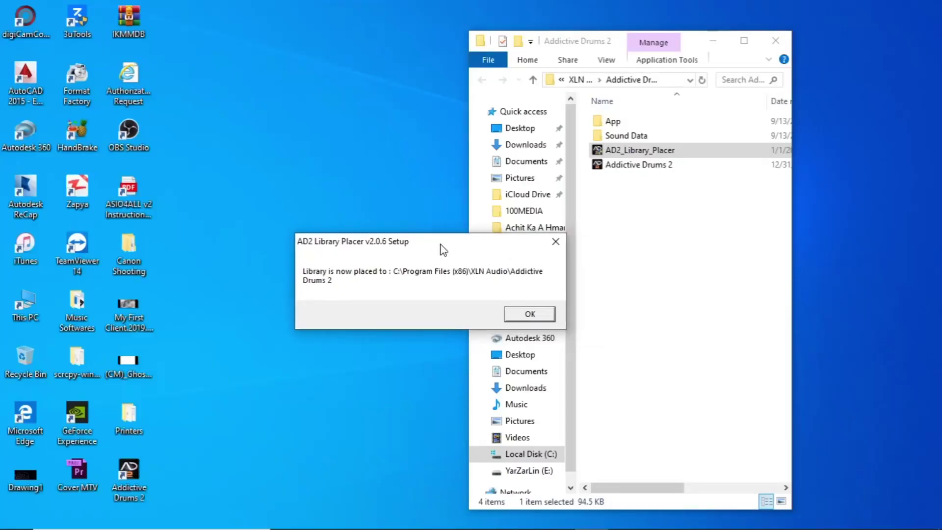
{"action": "left_click", "coordinate": [536, 318]}
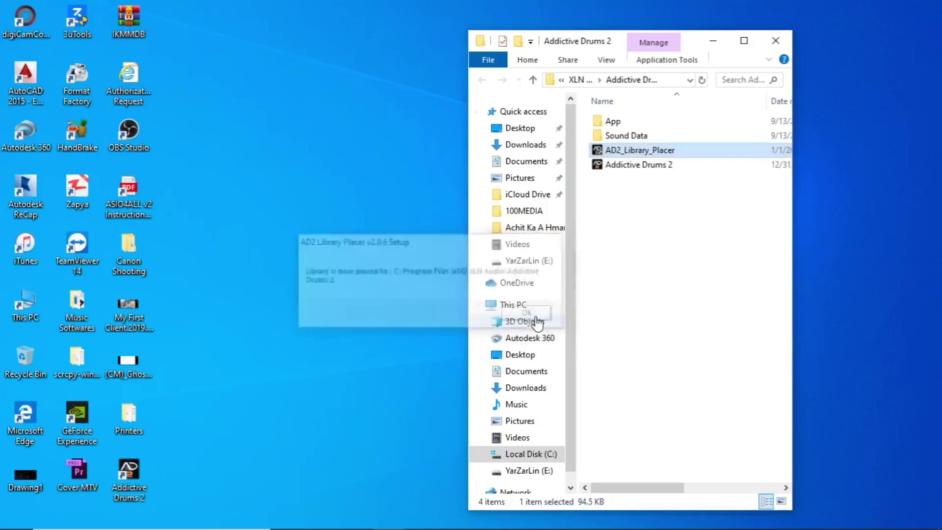
{"action": "left_click", "coordinate": [775, 41]}
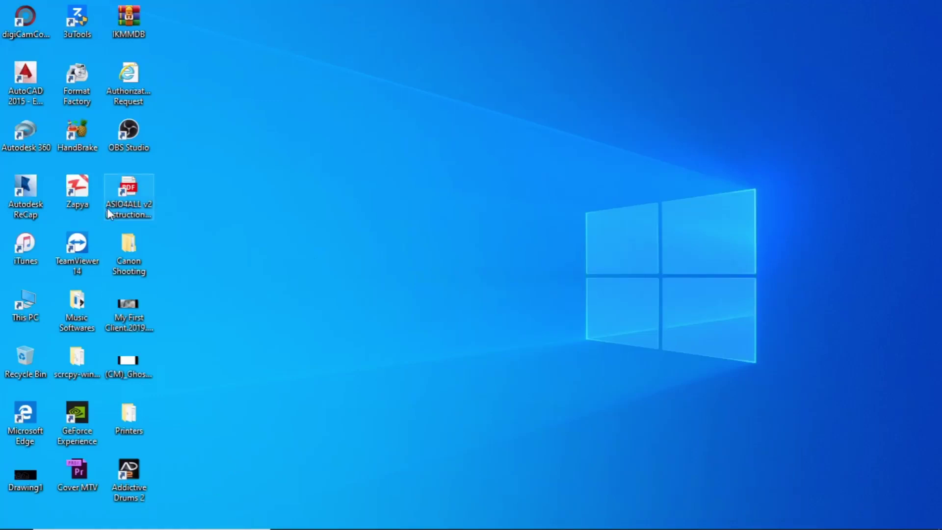
Launch Cubase10.5 from the desktop's Music Softwares folder, closing that folder, and create an empty project in the default location
{"action": "double_click", "coordinate": [84, 313]}
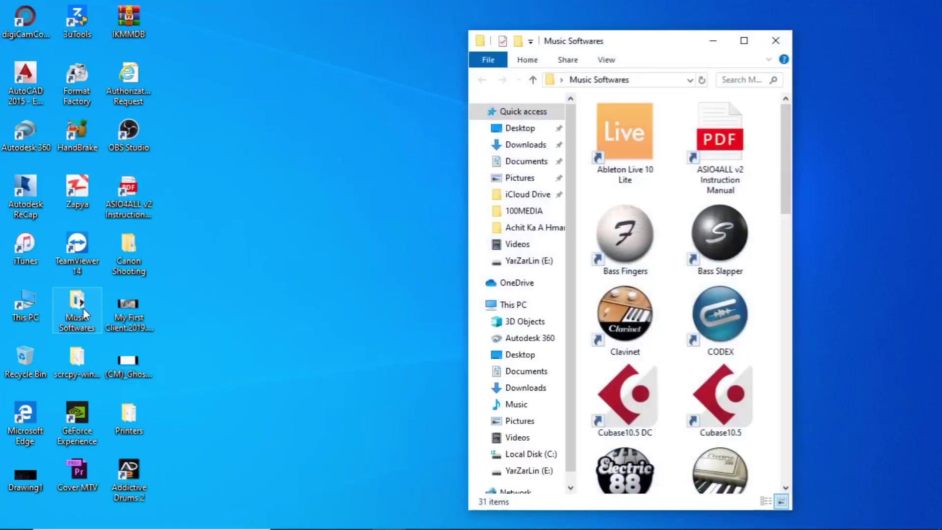
{"action": "left_click", "coordinate": [716, 402]}
{"action": "left_click", "coordinate": [776, 42]}
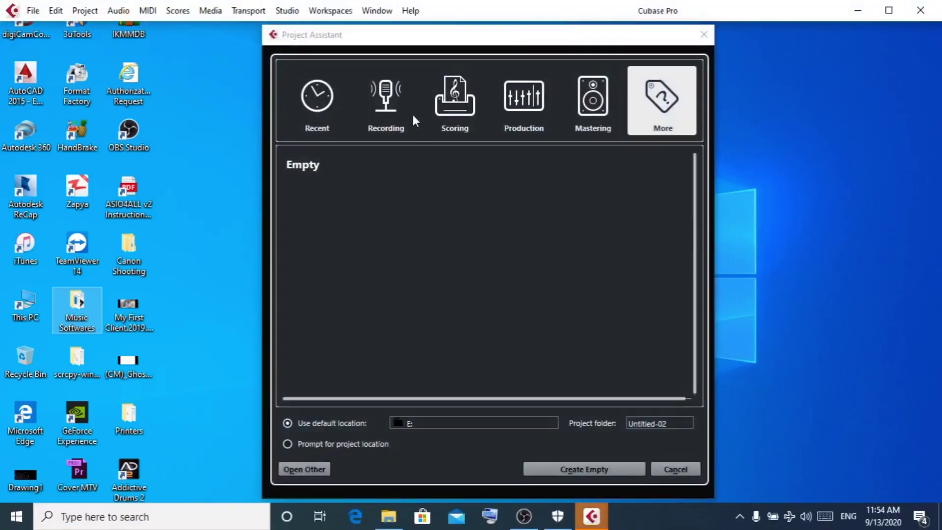
{"action": "left_click", "coordinate": [311, 172]}
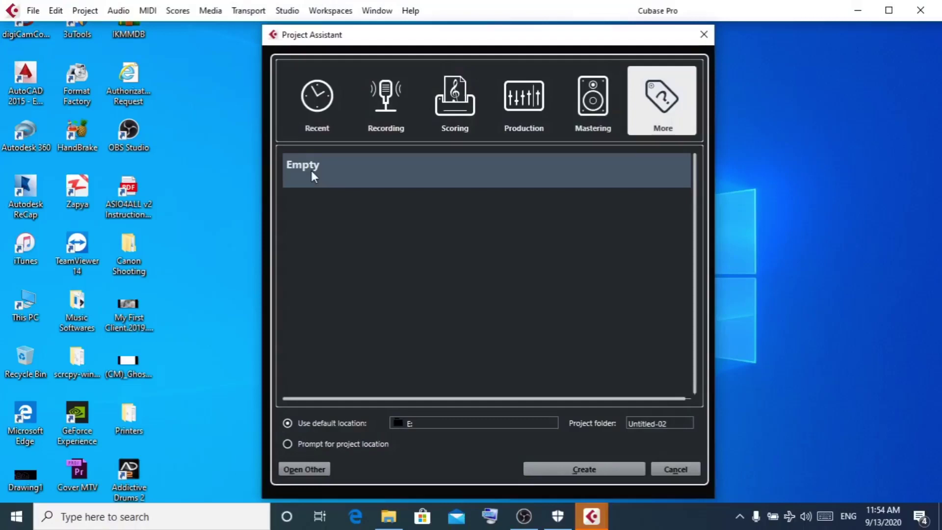
{"action": "left_click", "coordinate": [569, 464]}
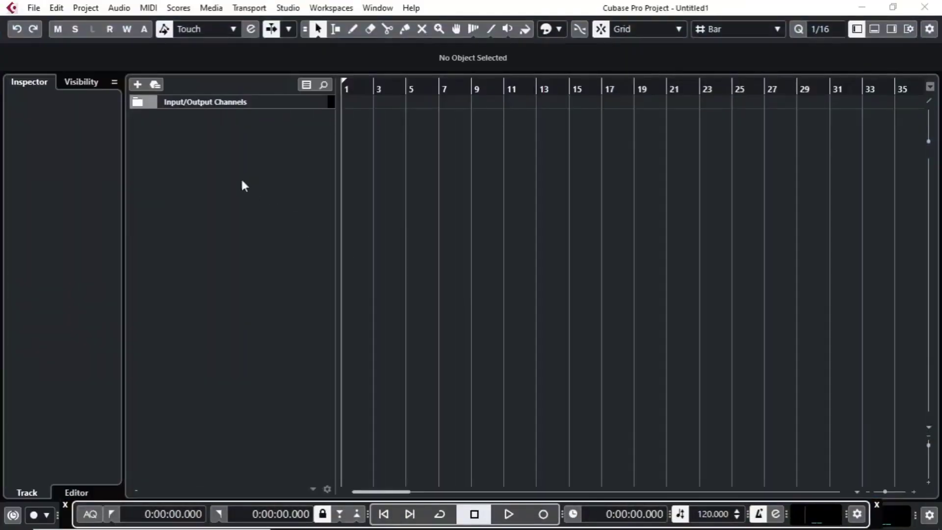
Add one instrument track using Addictive Drums 2 x64 with its audio output routed to Stereo Out
{"action": "right_click", "coordinate": [256, 150]}
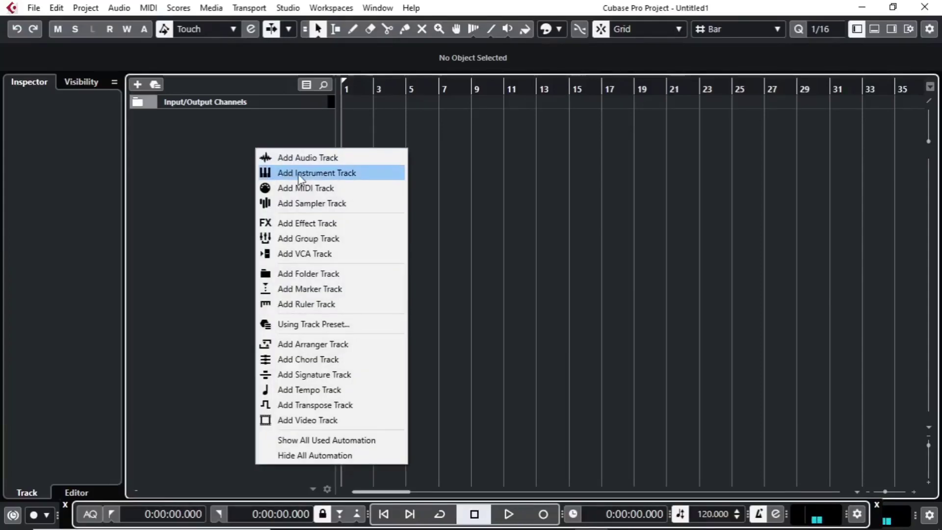
{"action": "left_click", "coordinate": [328, 174]}
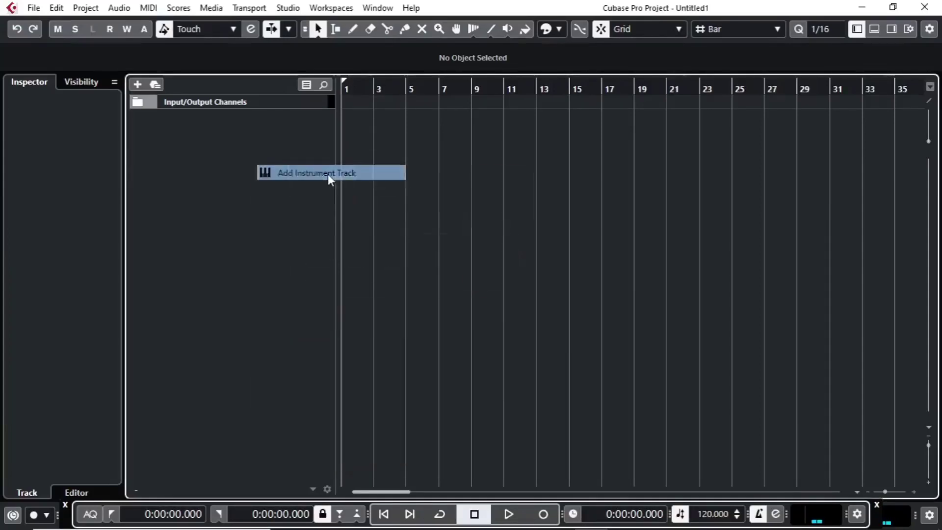
{"action": "left_click", "coordinate": [419, 247]}
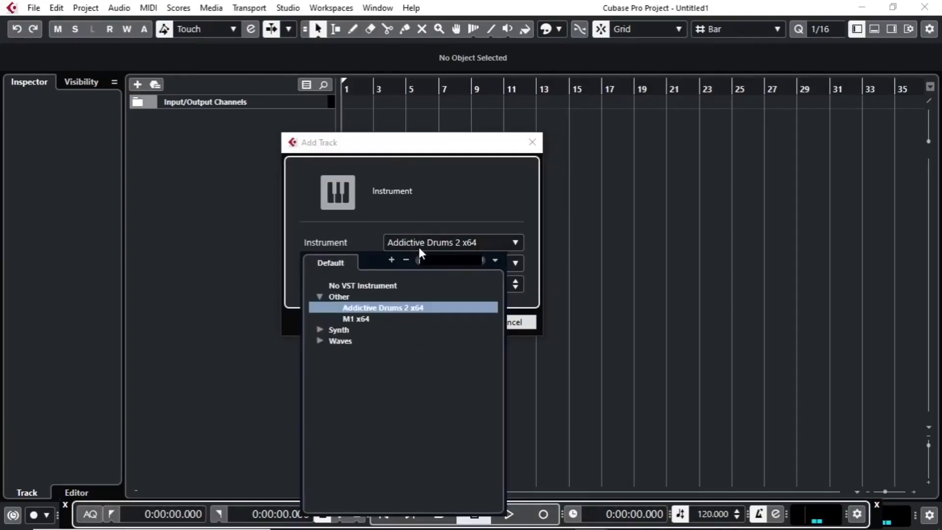
{"action": "left_click", "coordinate": [319, 297]}
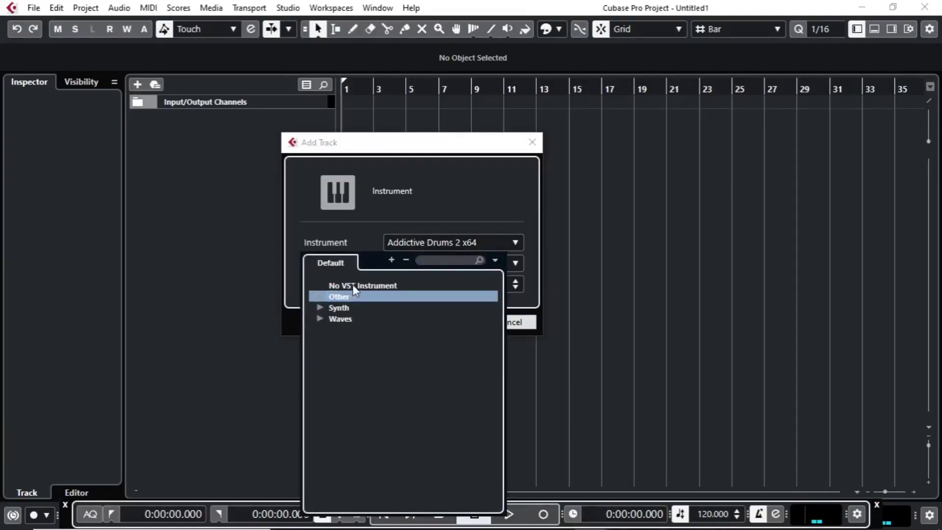
{"action": "left_click", "coordinate": [322, 297]}
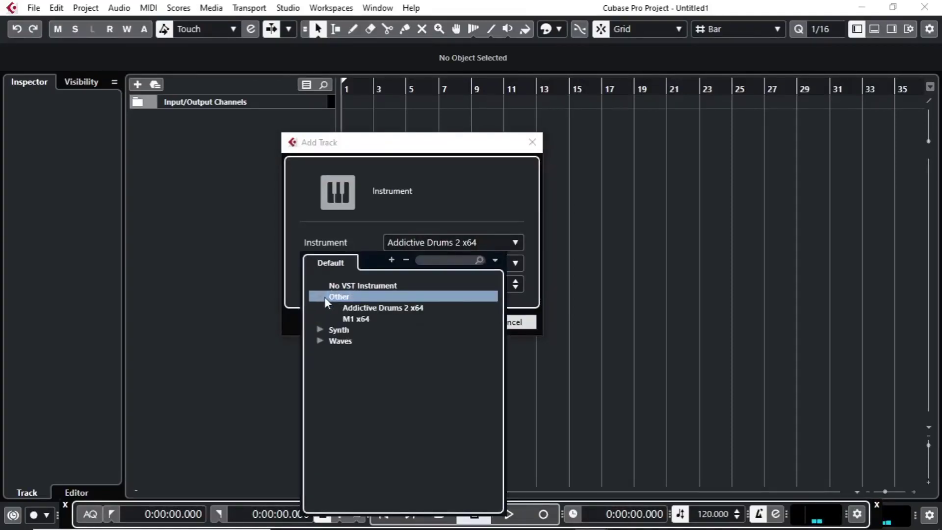
{"action": "left_click", "coordinate": [378, 308]}
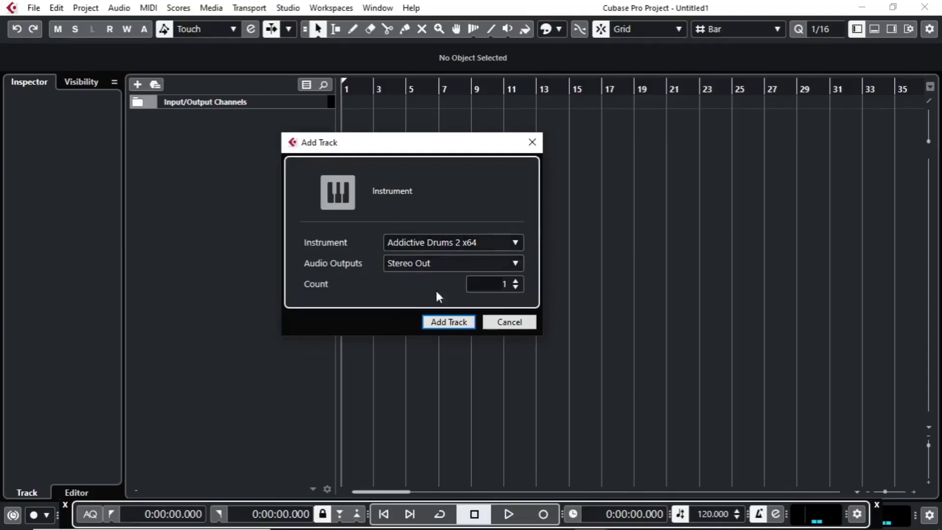
{"action": "left_click", "coordinate": [452, 322]}
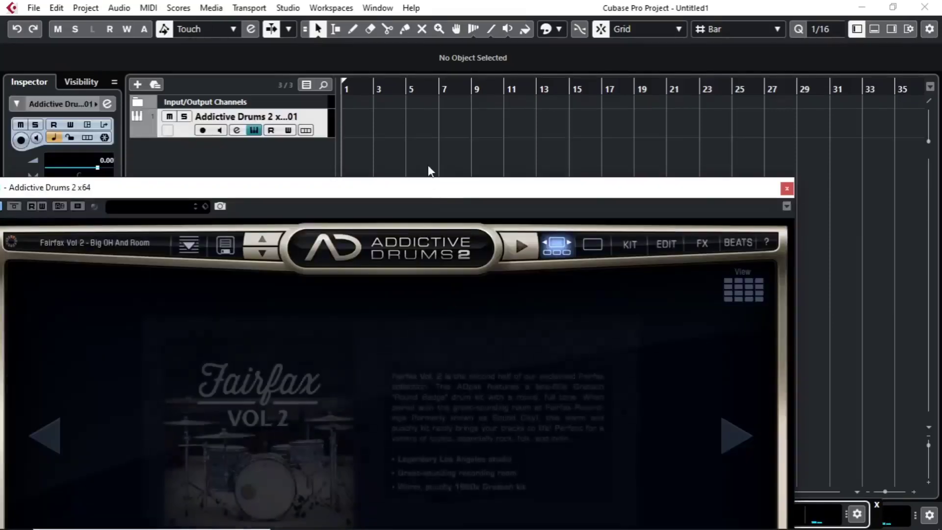
Examine the Addictive Drums 2 library in the all-ExploreMaps and ADpaks views and close the plug-in window
{"action": "left_click_drag", "start_coordinate": [423, 195], "coordinate": [493, 75]}
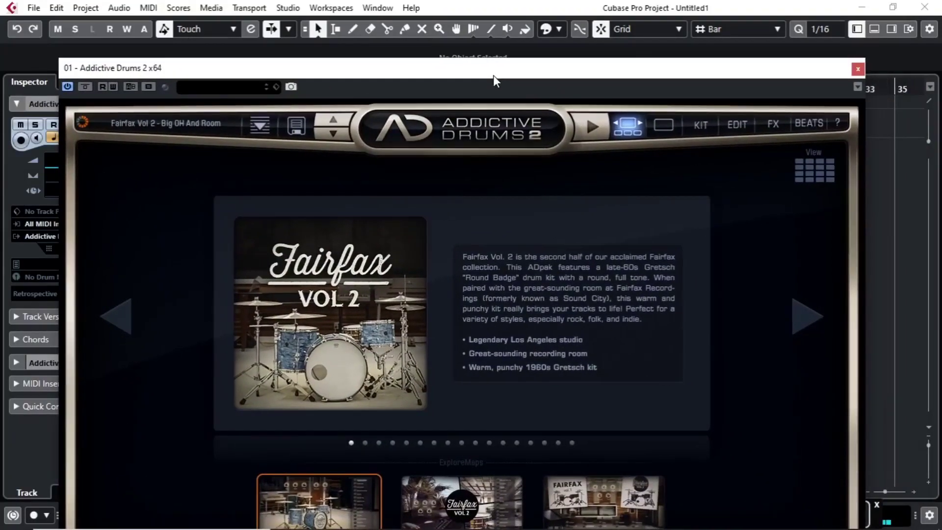
{"action": "left_click", "coordinate": [816, 179]}
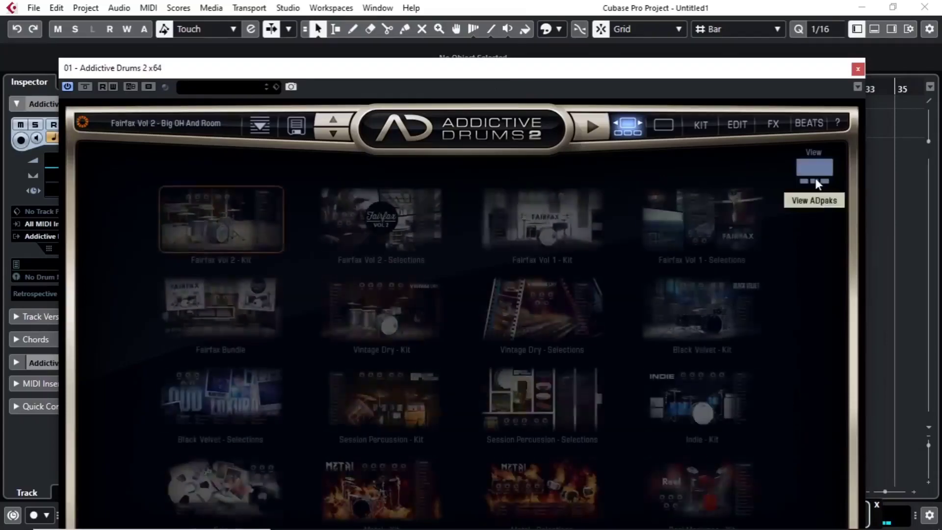
{"action": "left_click", "coordinate": [816, 172]}
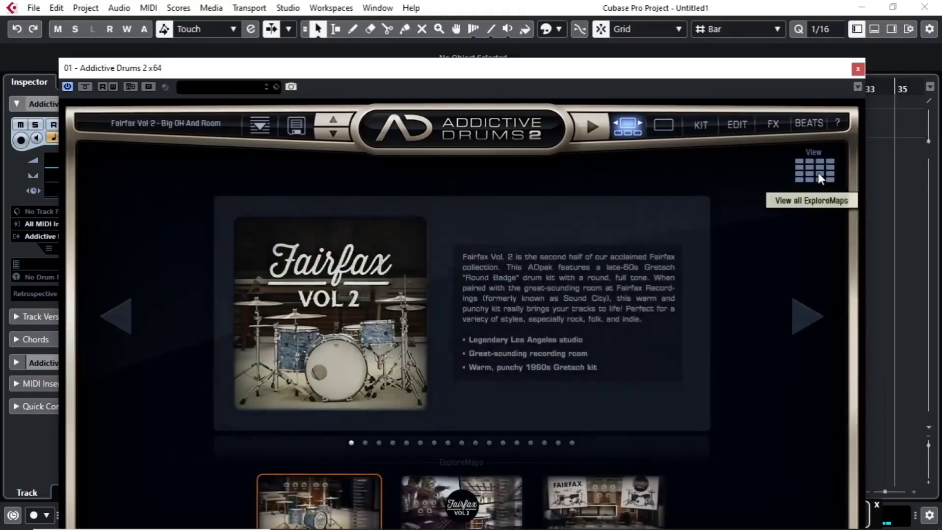
{"action": "left_click_drag", "start_coordinate": [721, 70], "coordinate": [609, 81]}
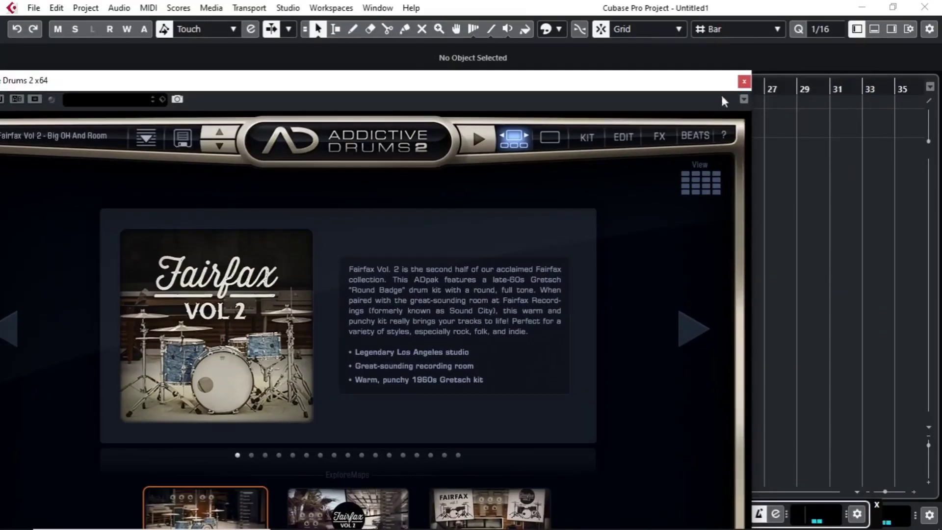
{"action": "left_click", "coordinate": [744, 81]}
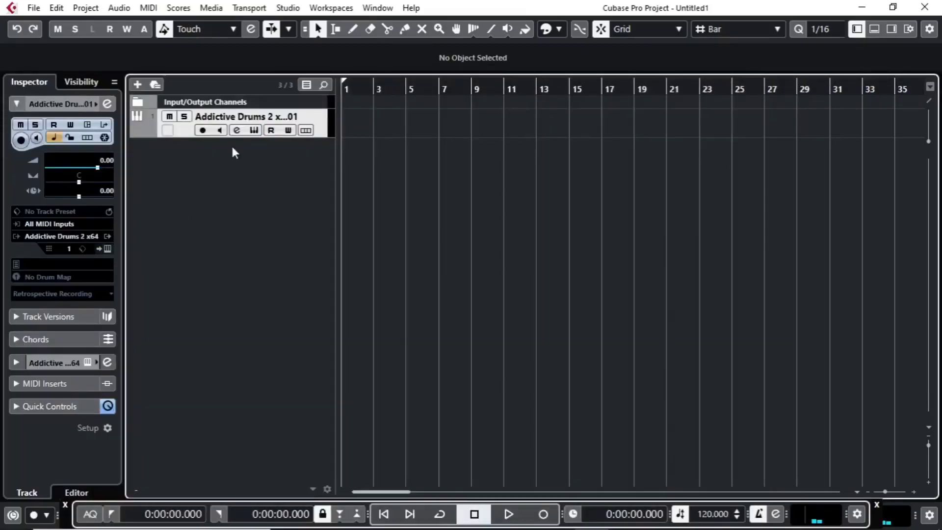
Reopen the track's Addictive Drums 2 instrument window, audition the Fairfax Vol 2 preset, stop its playback and close the window
{"action": "left_click", "coordinate": [109, 247]}
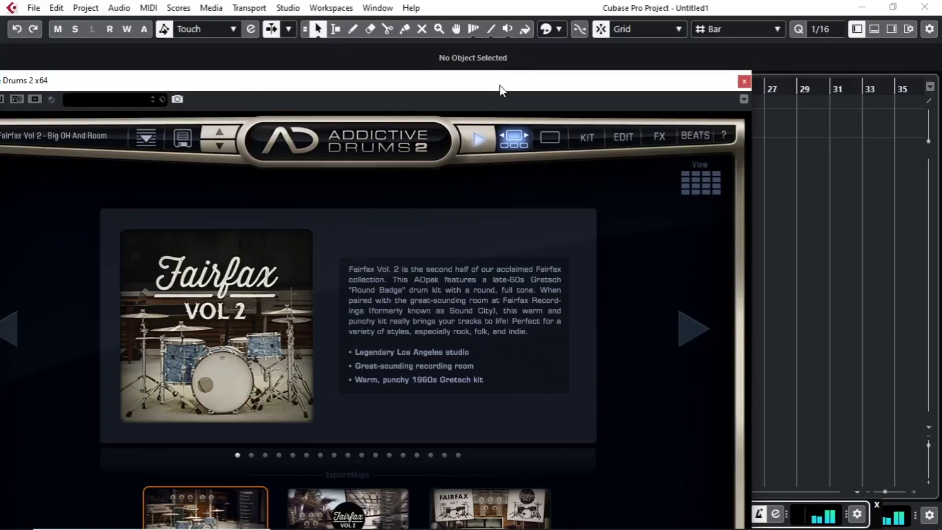
{"action": "left_click_drag", "start_coordinate": [500, 84], "coordinate": [488, 202]}
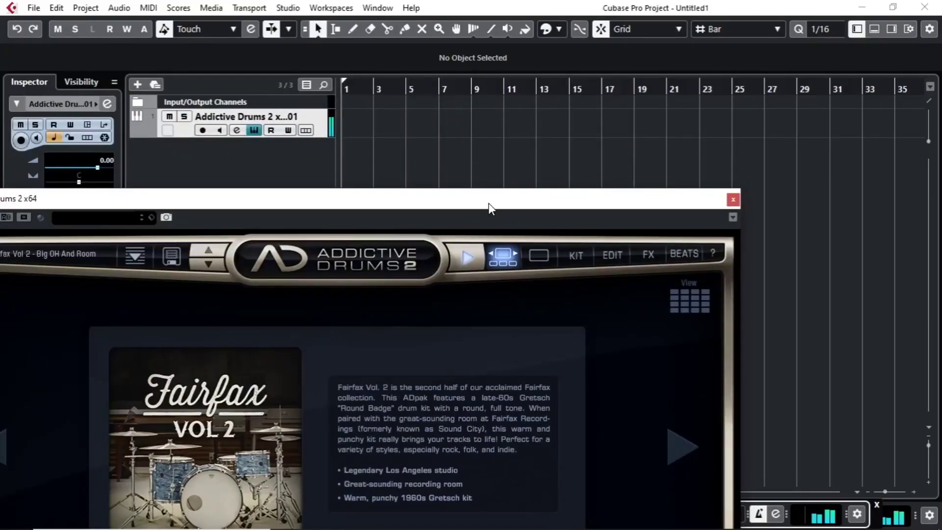
{"action": "left_click", "coordinate": [733, 199]}
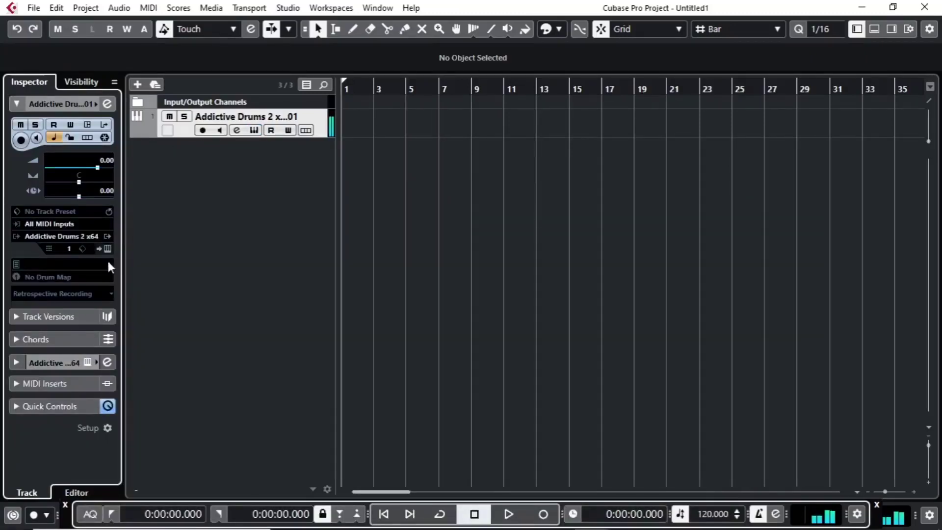
{"action": "left_click", "coordinate": [107, 248]}
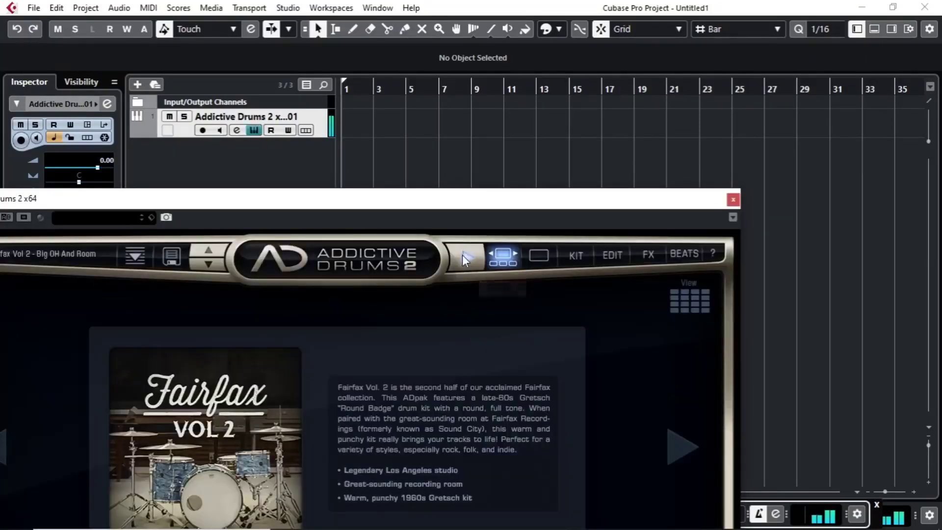
{"action": "left_click", "coordinate": [733, 200]}
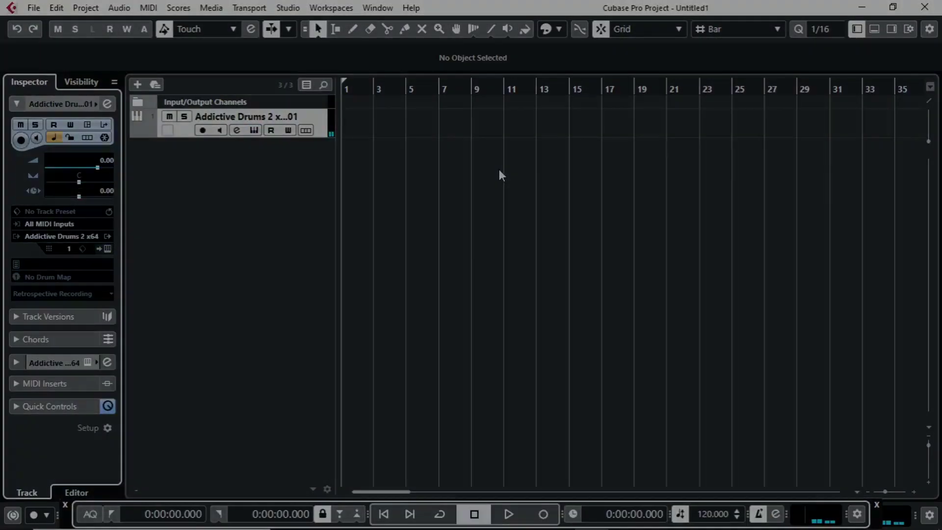